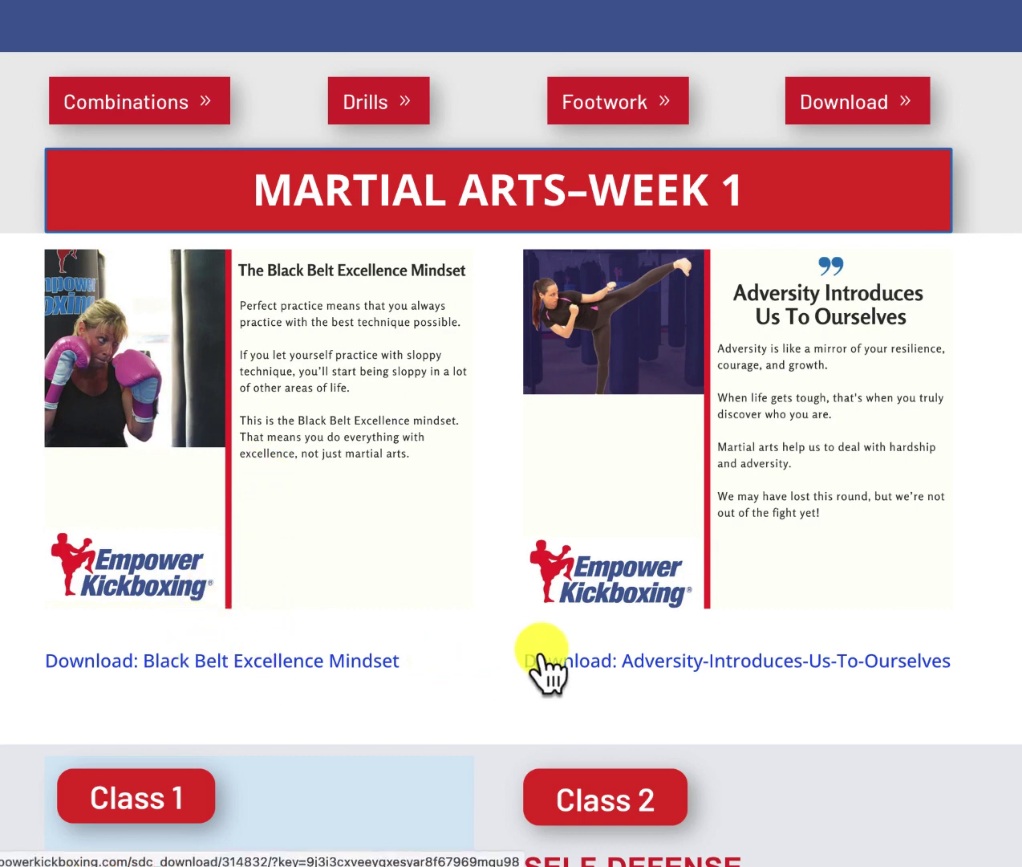
Download the Black Belt Excellence Mindset graphic and check it in Chrome's recent downloads
left_click(186, 658)
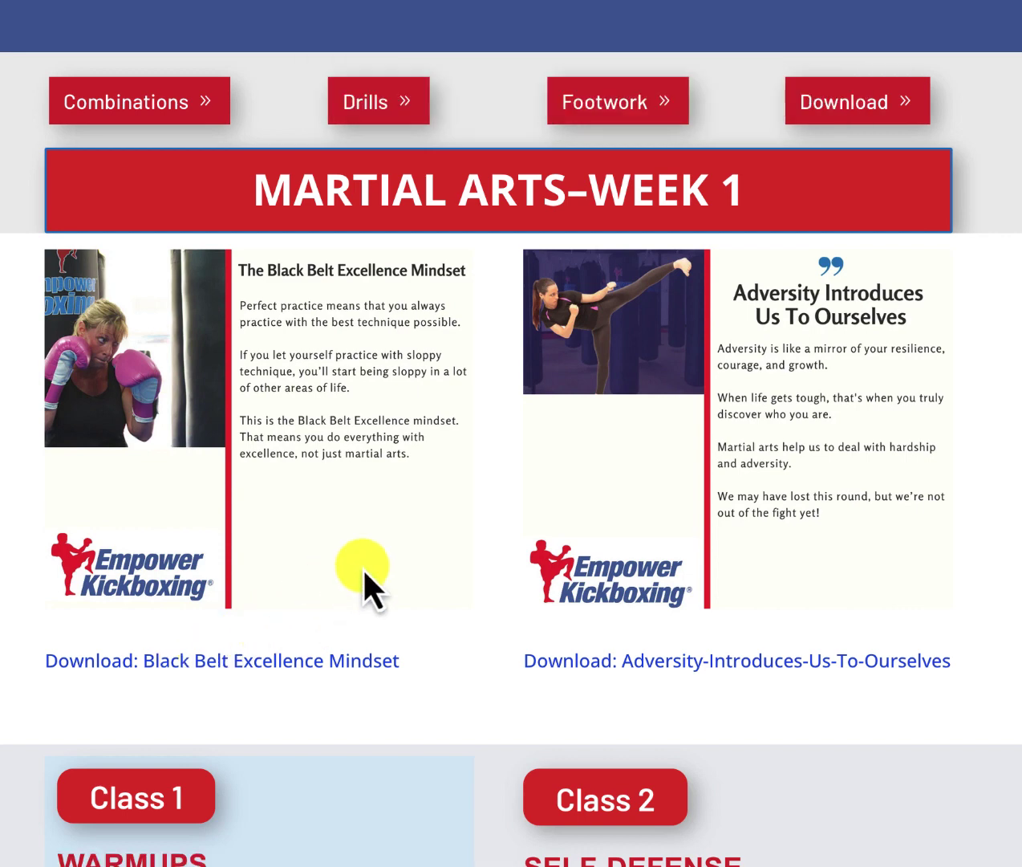
left_click(624, 663)
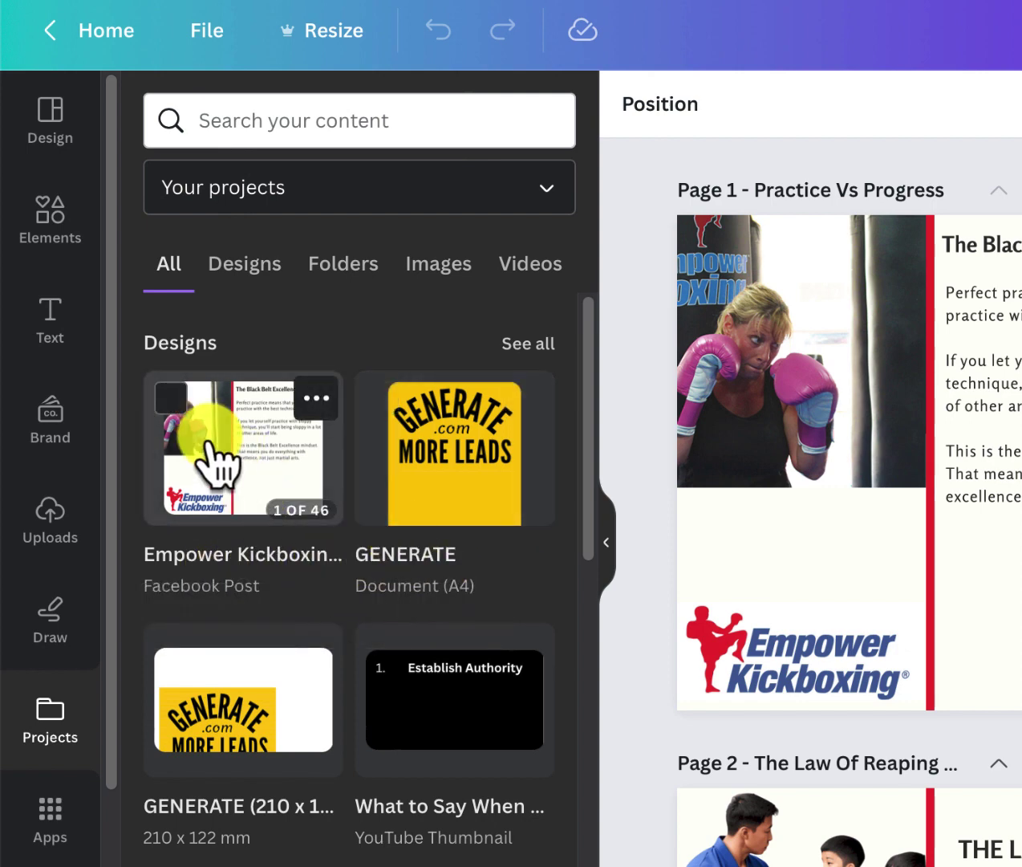
left_click(997, 365)
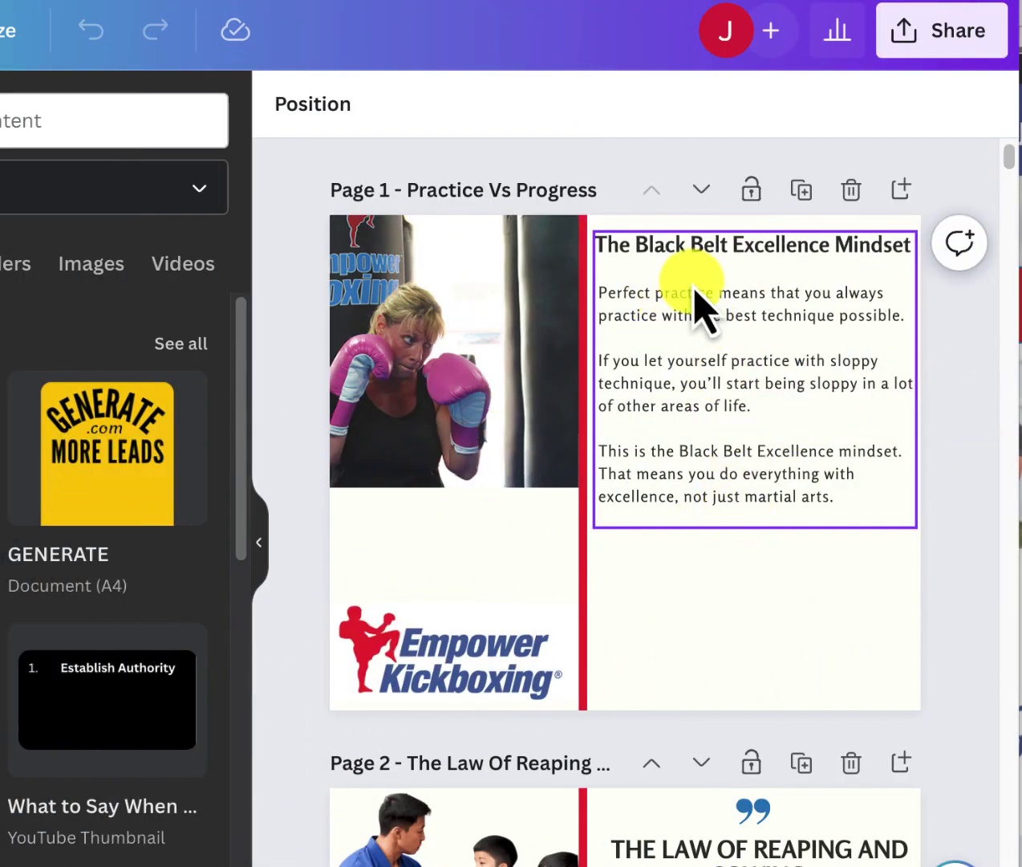
mouse_move(701, 418)
left_mouse_down()
mouse_move(694, 504)
mouse_move(710, 392)
mouse_move(700, 411)
left_mouse_up()
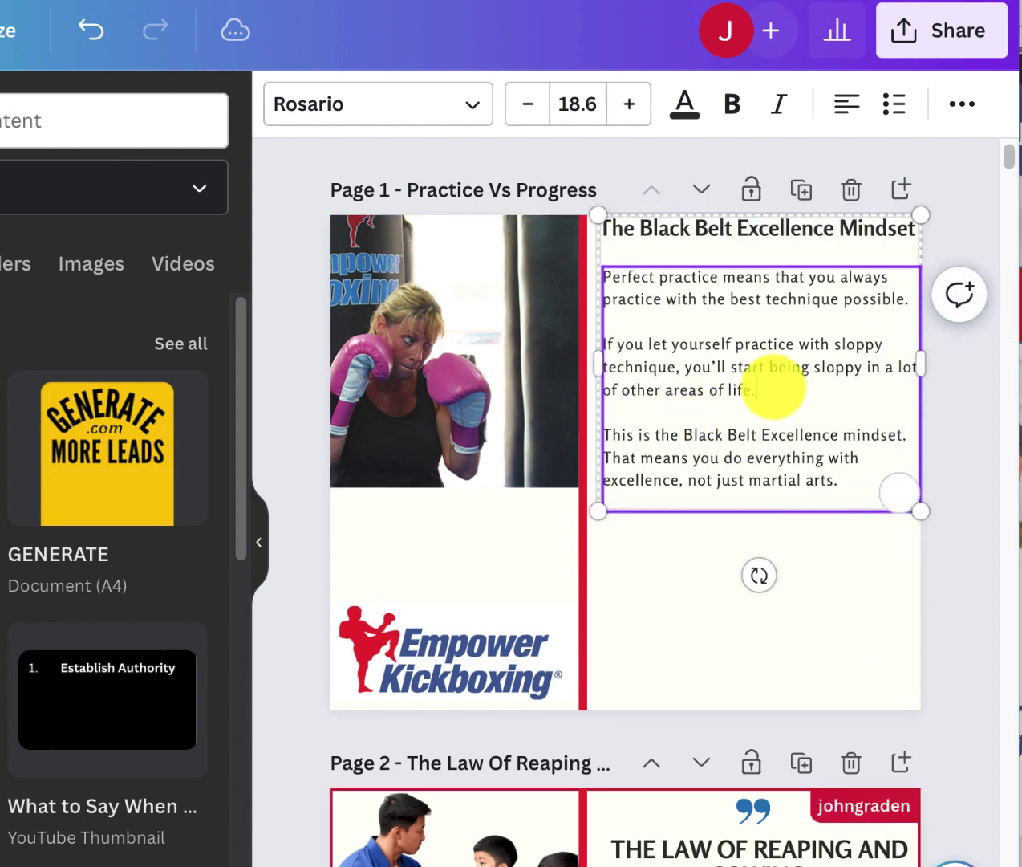
key("BackSpace")
key("BackSpace")
key("BackSpace")
key("BackSpace")
key("BackSpace")
key("BackSpace")
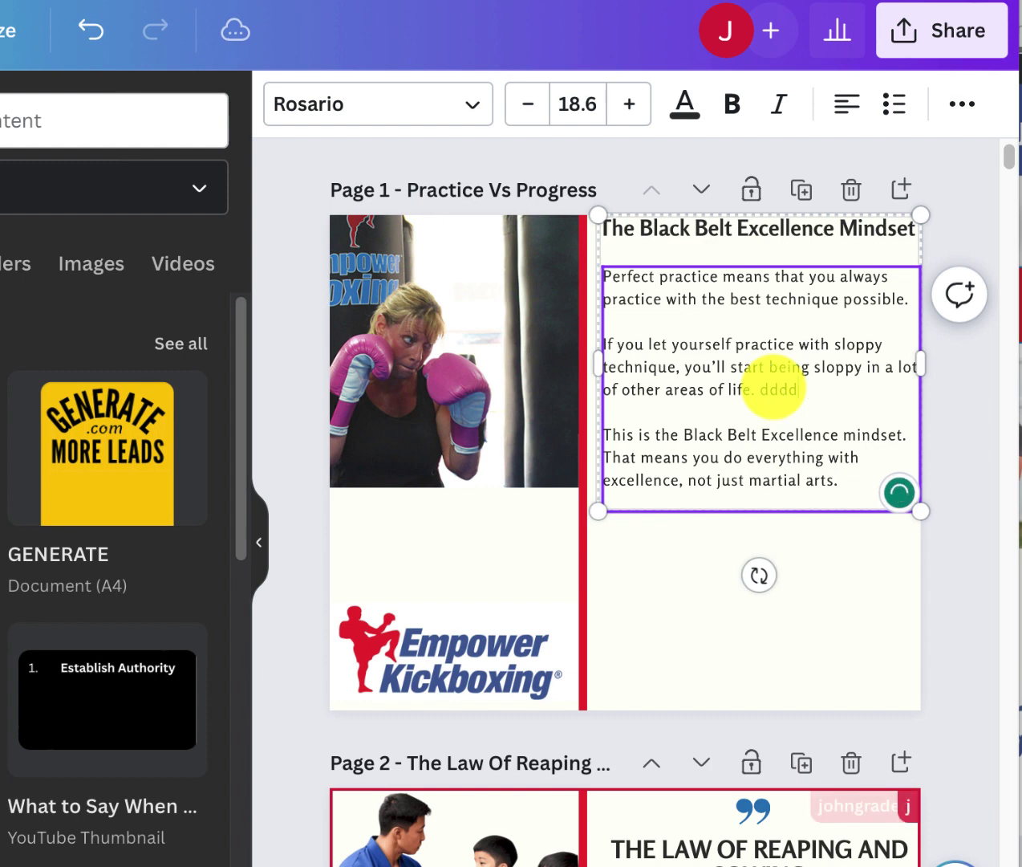
left_click(863, 592)
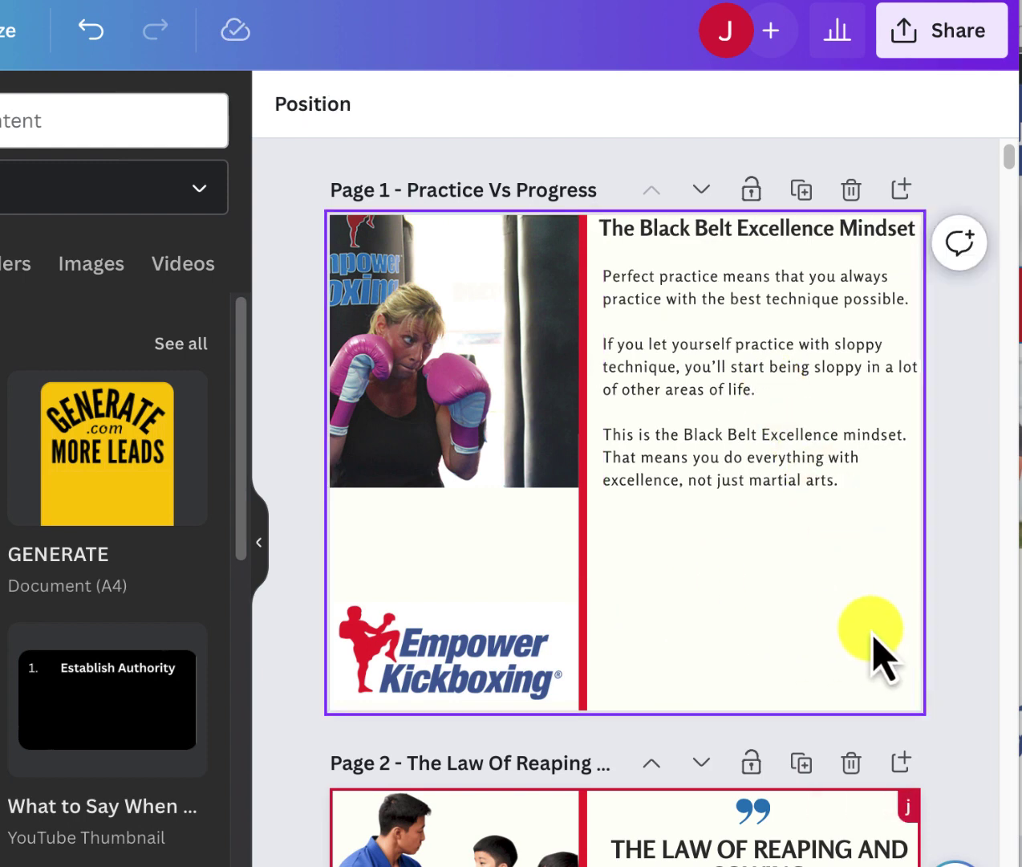
left_click(500, 292)
left_click(725, 297)
left_click_drag(723, 297, 722, 314)
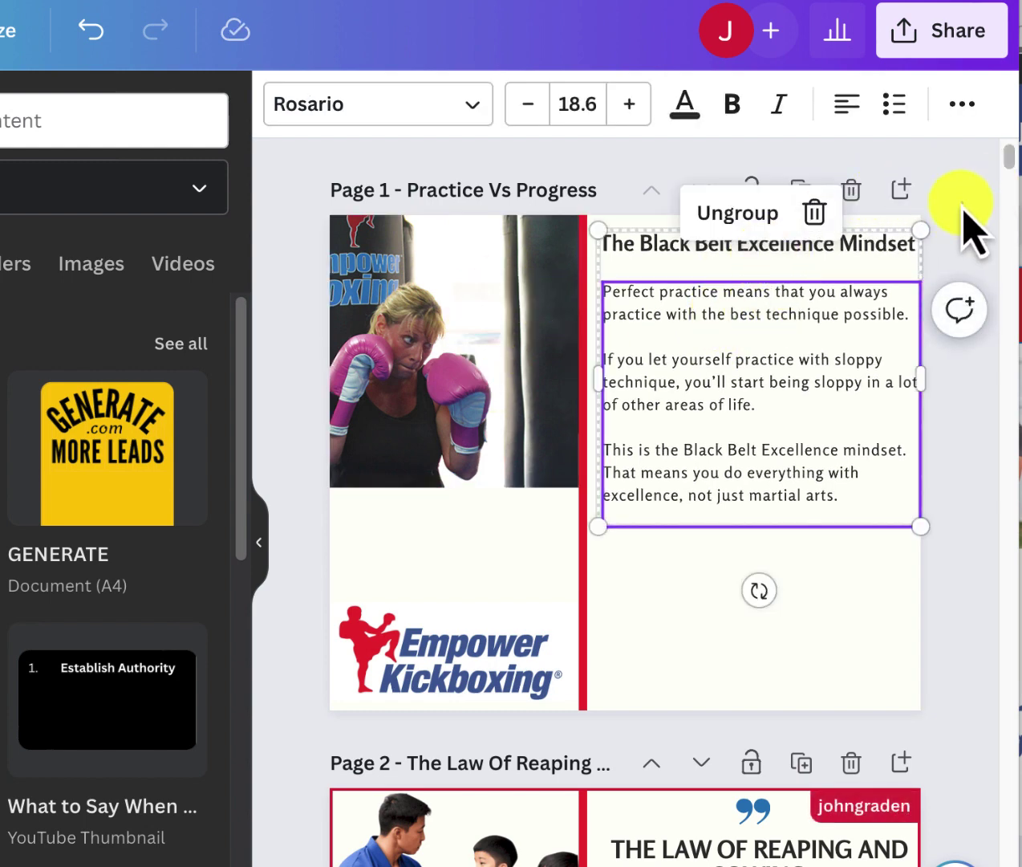
left_click(970, 233)
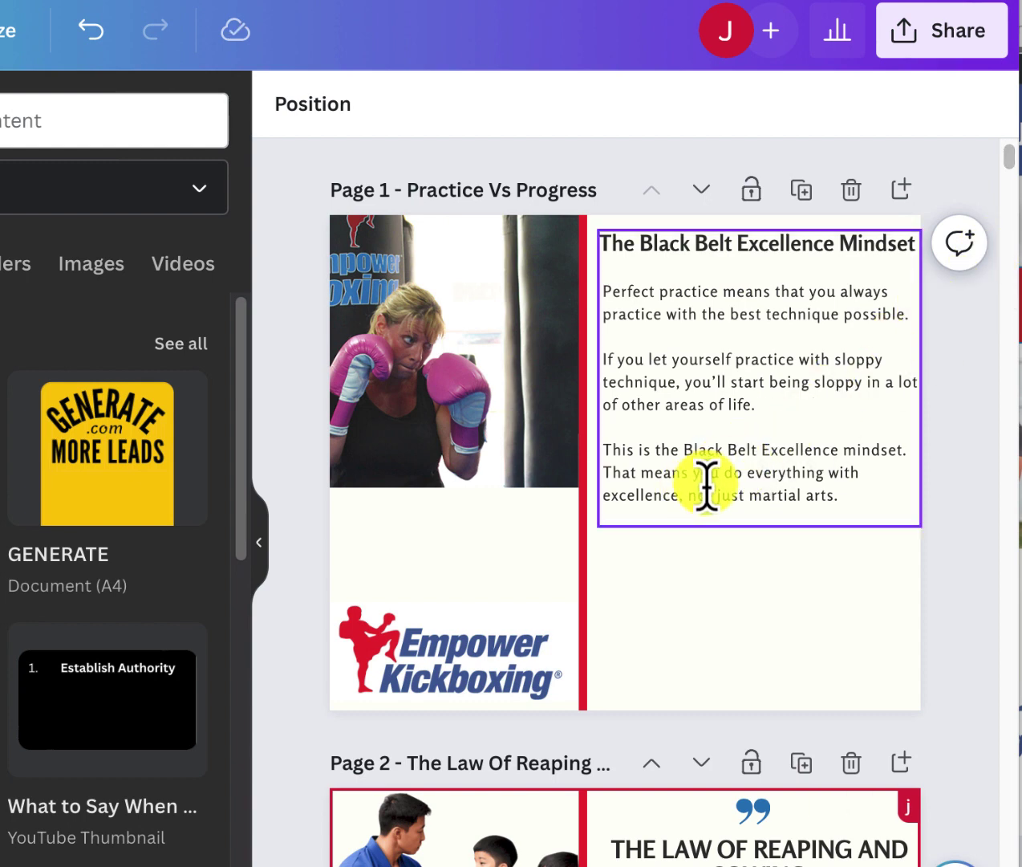
left_click(503, 491)
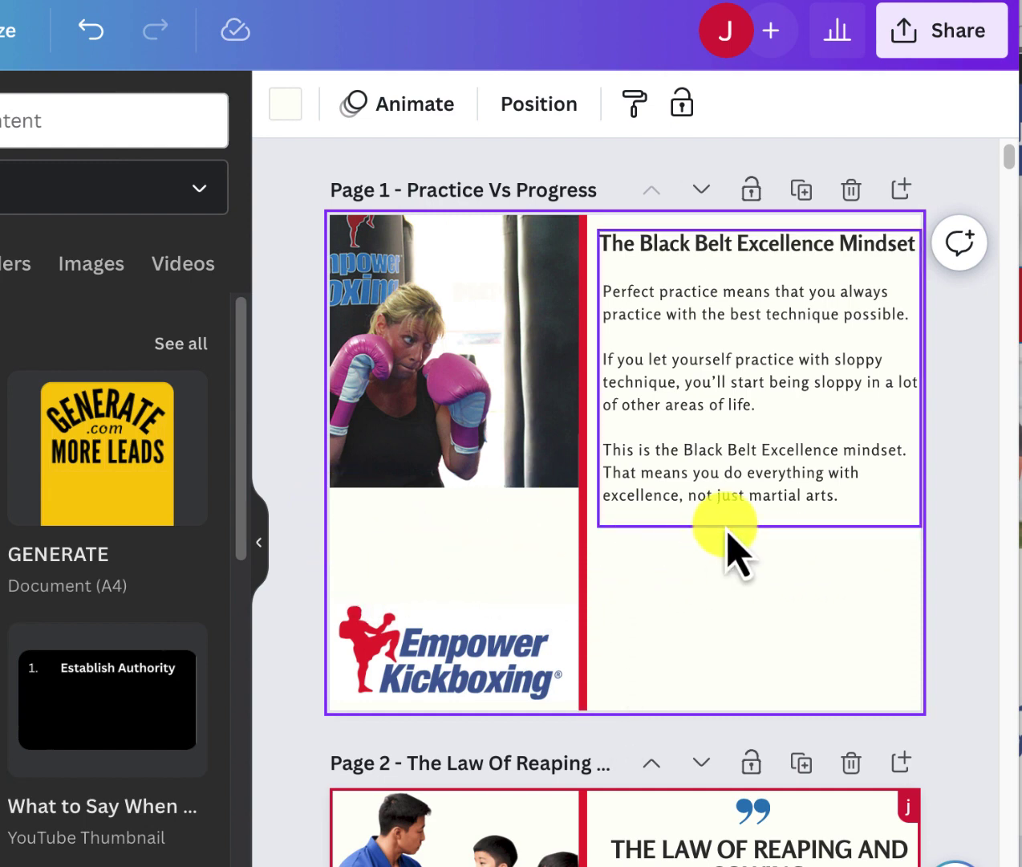
Shorten the Page 3 group-practice photo from bottom and top, keeping it flush with the page top
scroll(821, 578, "down", 5)
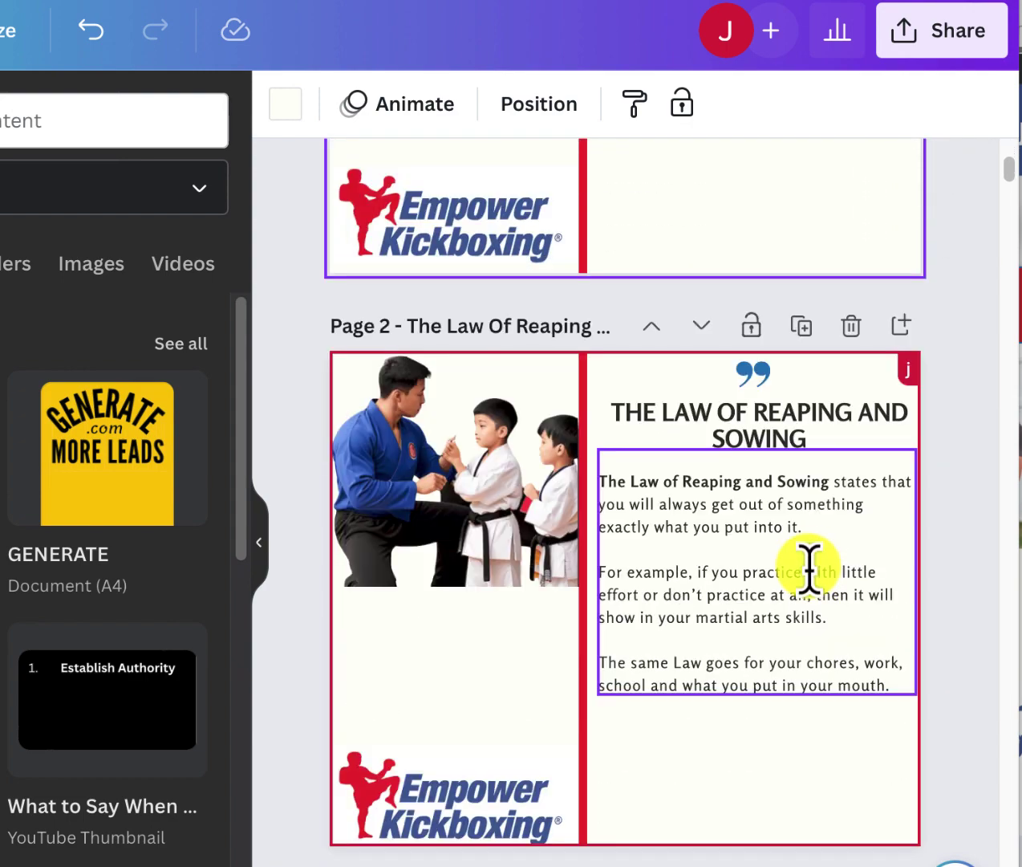
scroll(809, 570, "down", 1)
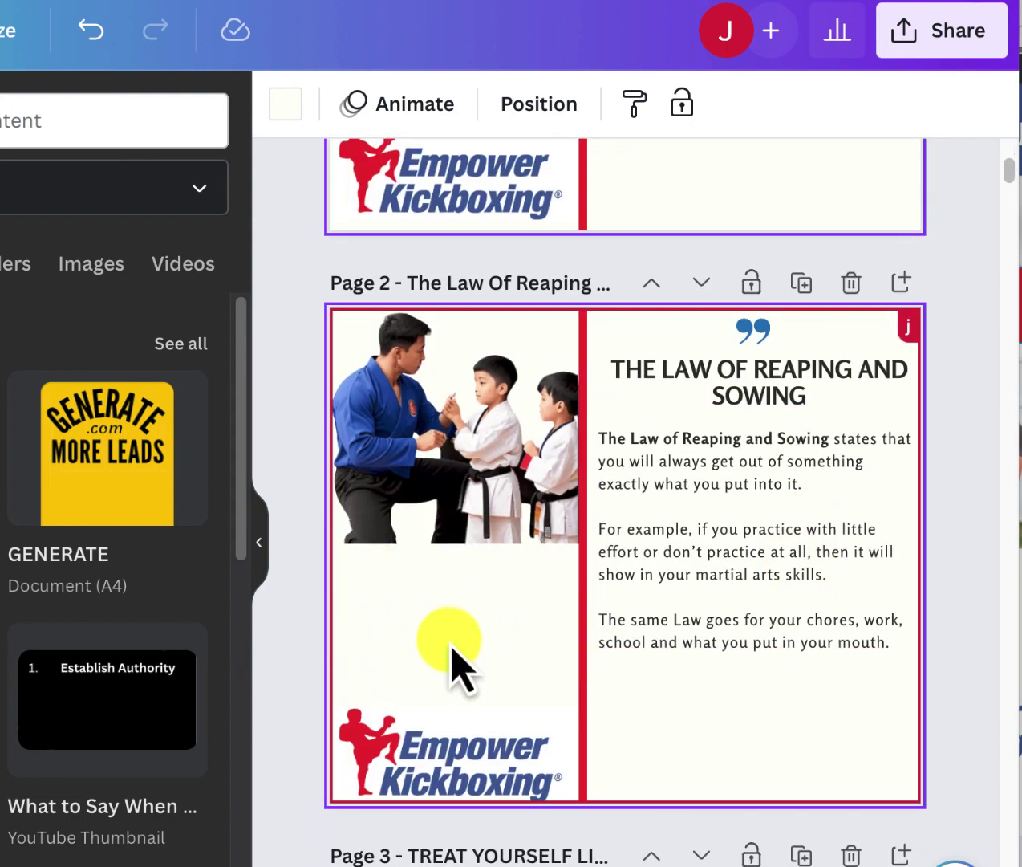
scroll(851, 588, "down", 7)
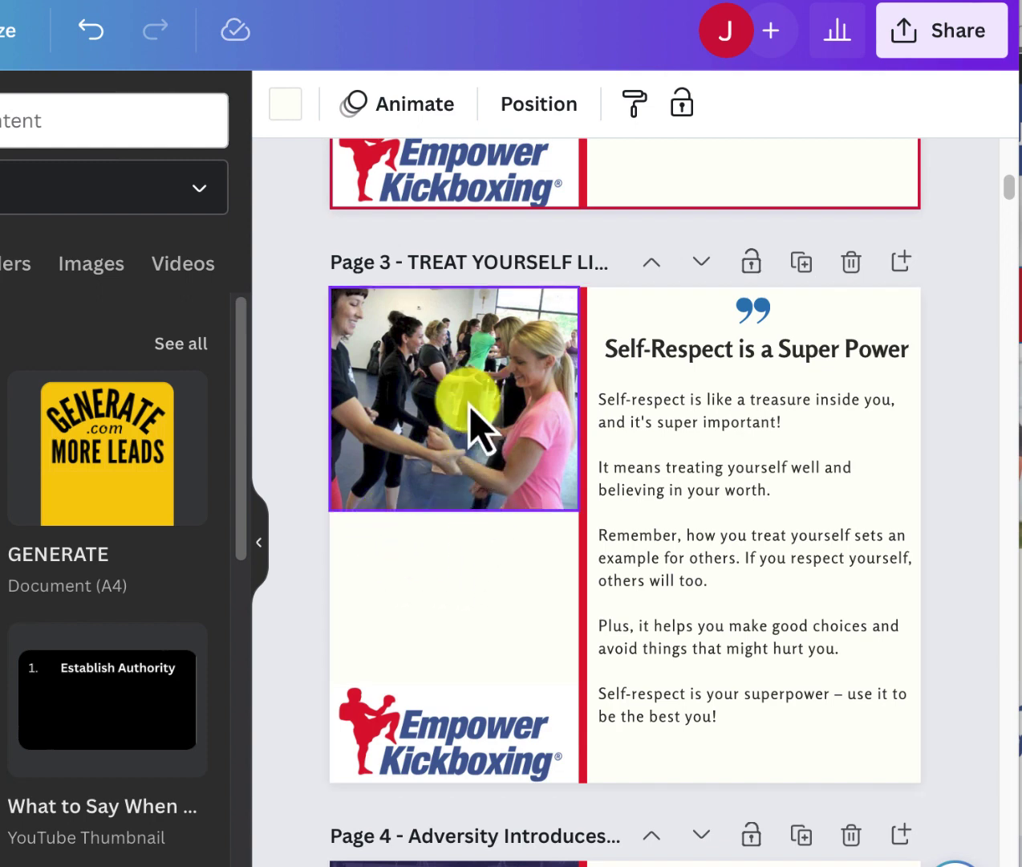
left_click(470, 465)
left_click_drag(454, 512, 457, 491)
left_click_drag(457, 294, 457, 297)
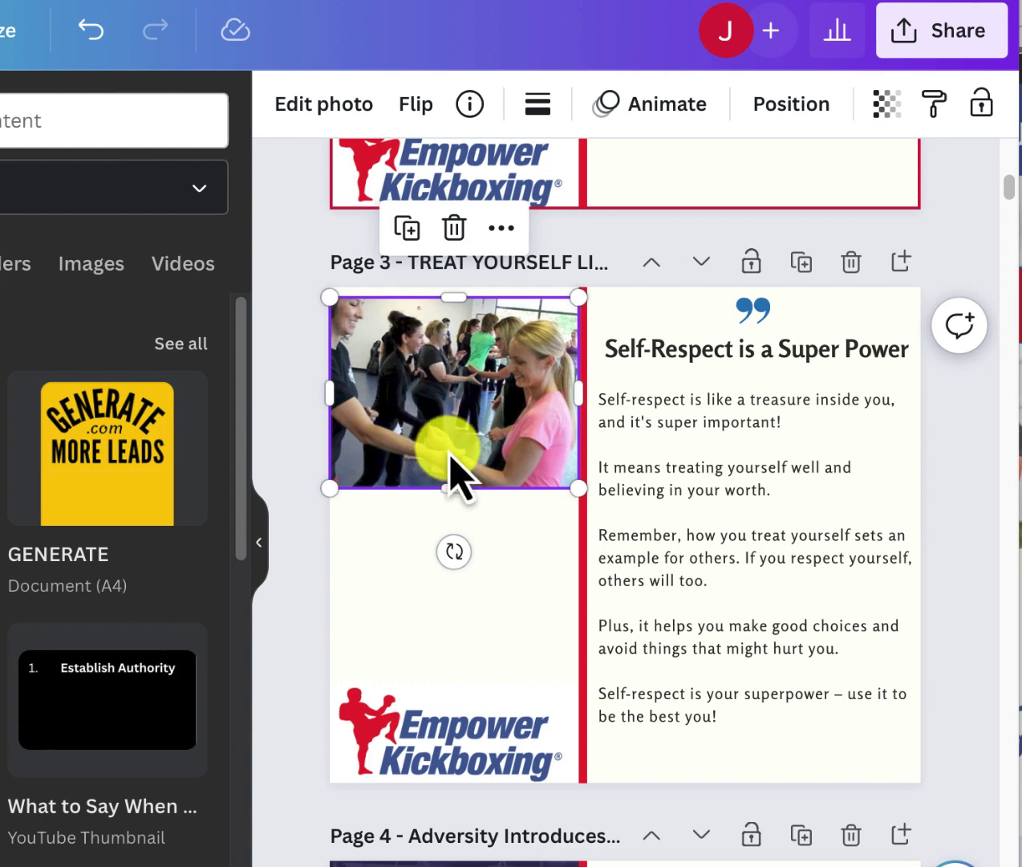
left_click_drag(454, 427, 454, 419)
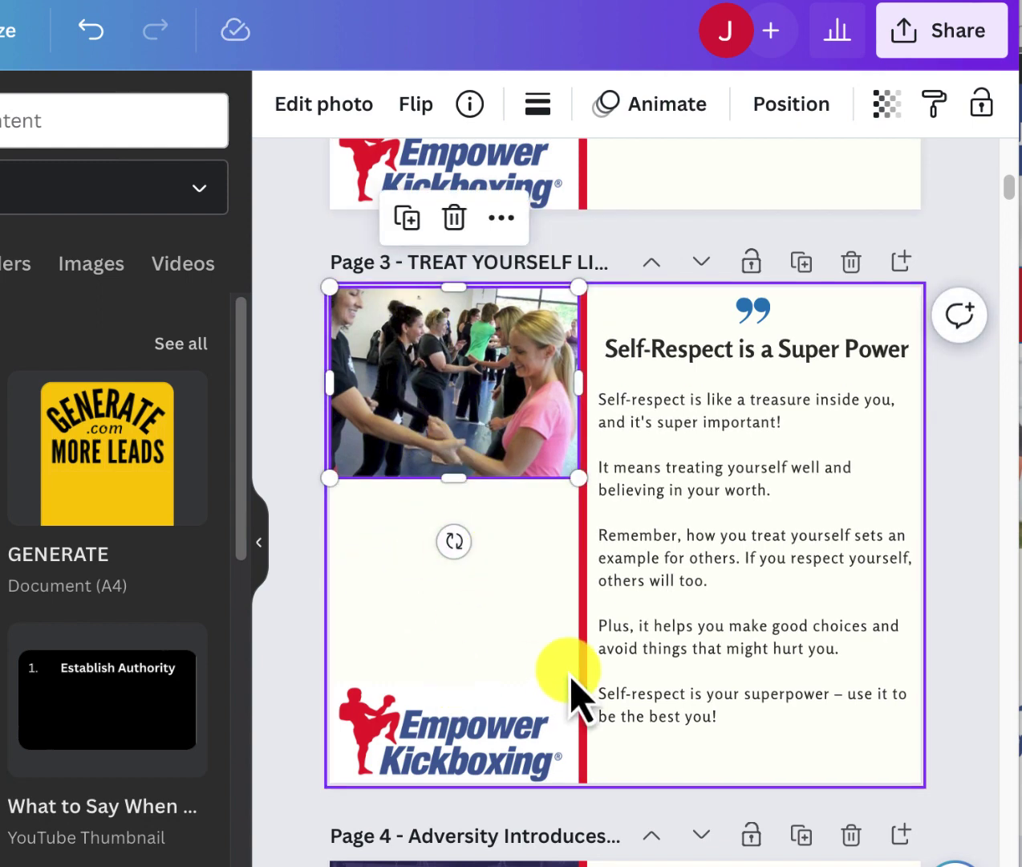
left_click(571, 678)
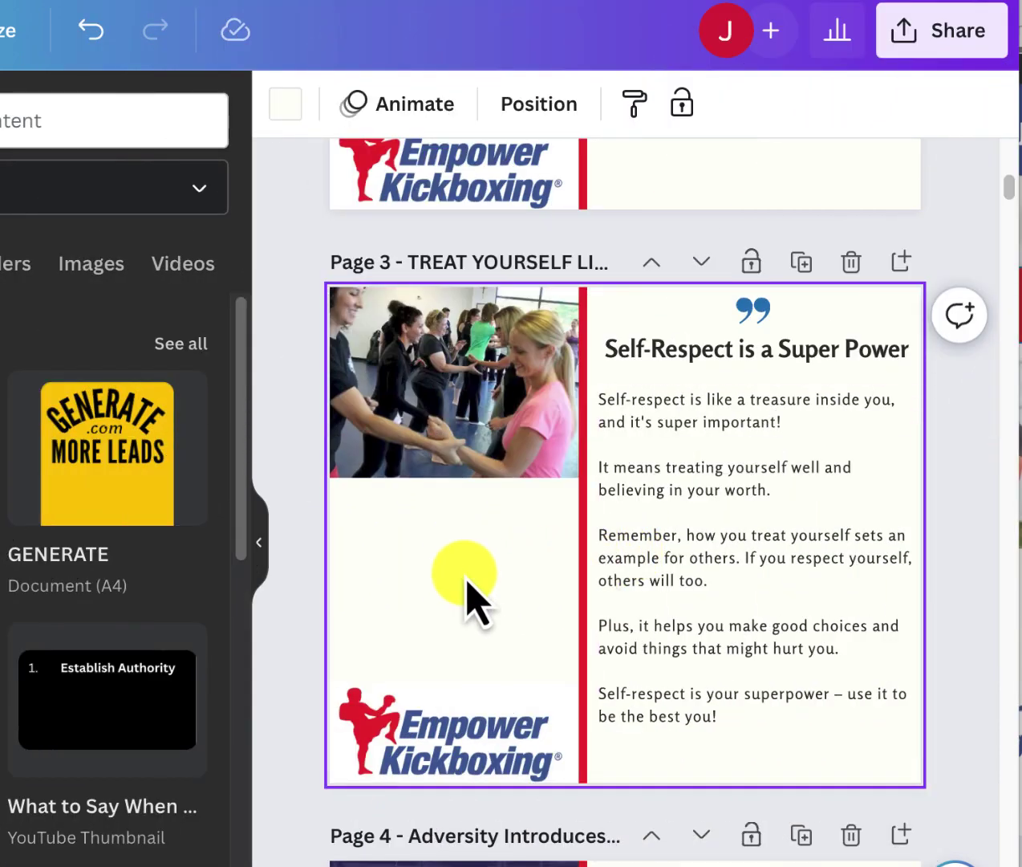
In the download settings, select only Page 4, Adversity Introduces Us To Ourselves
left_click(948, 46)
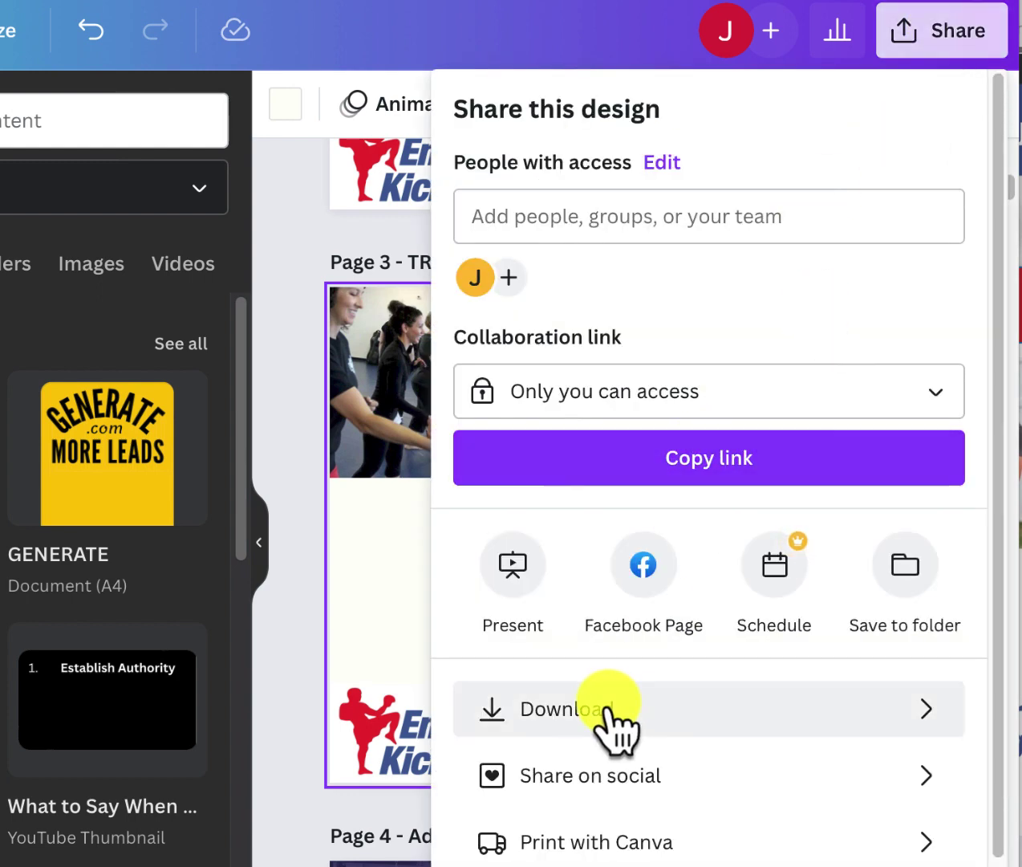
left_click(610, 710)
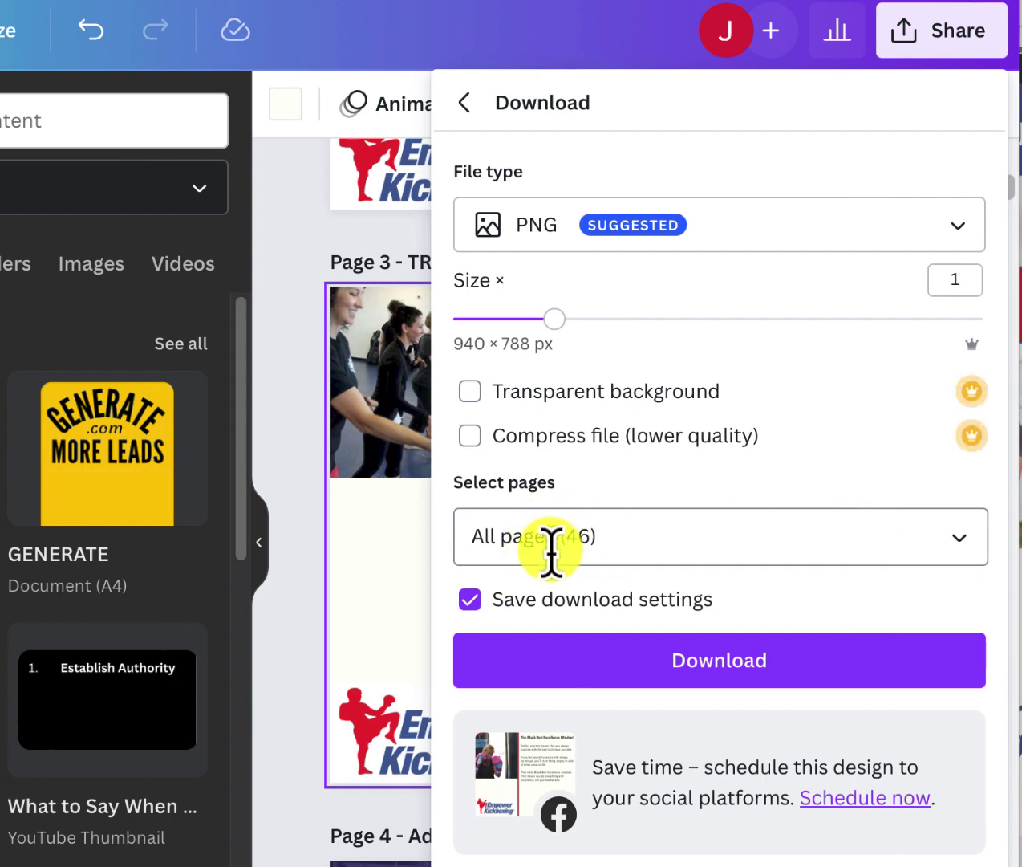
left_click(965, 540)
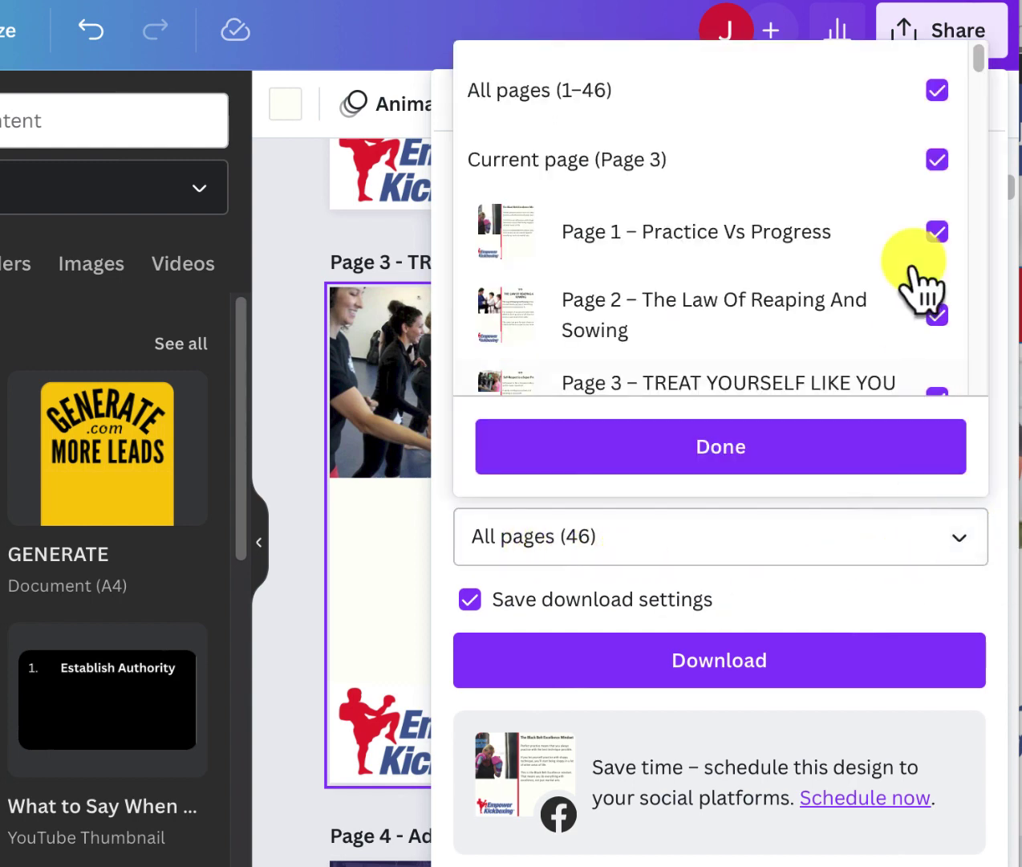
left_click(934, 159)
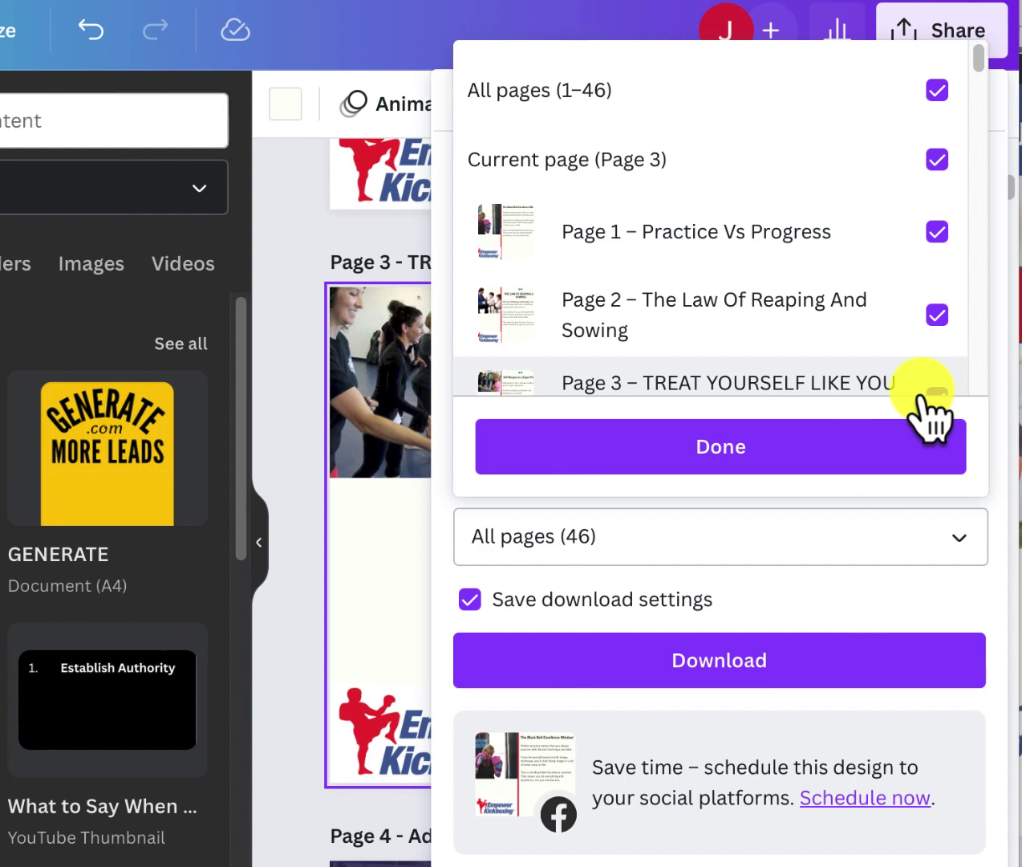
left_click(936, 92)
scroll(887, 229, "down", 3)
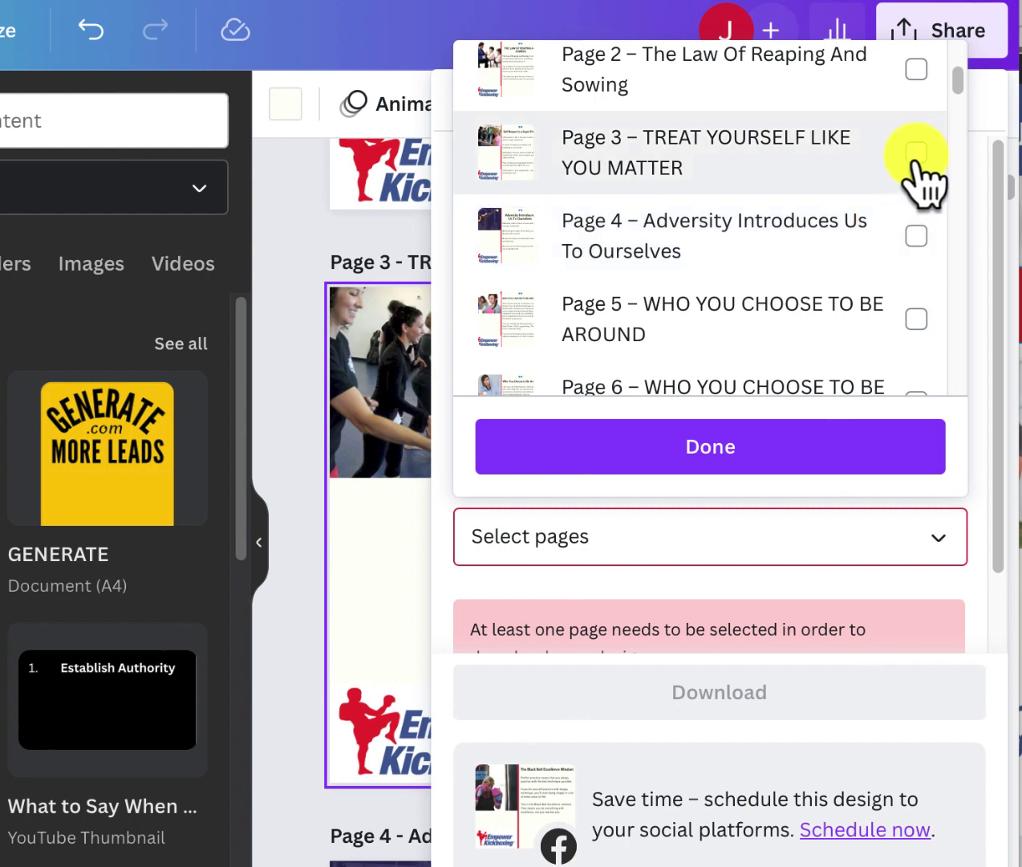
left_click(914, 237)
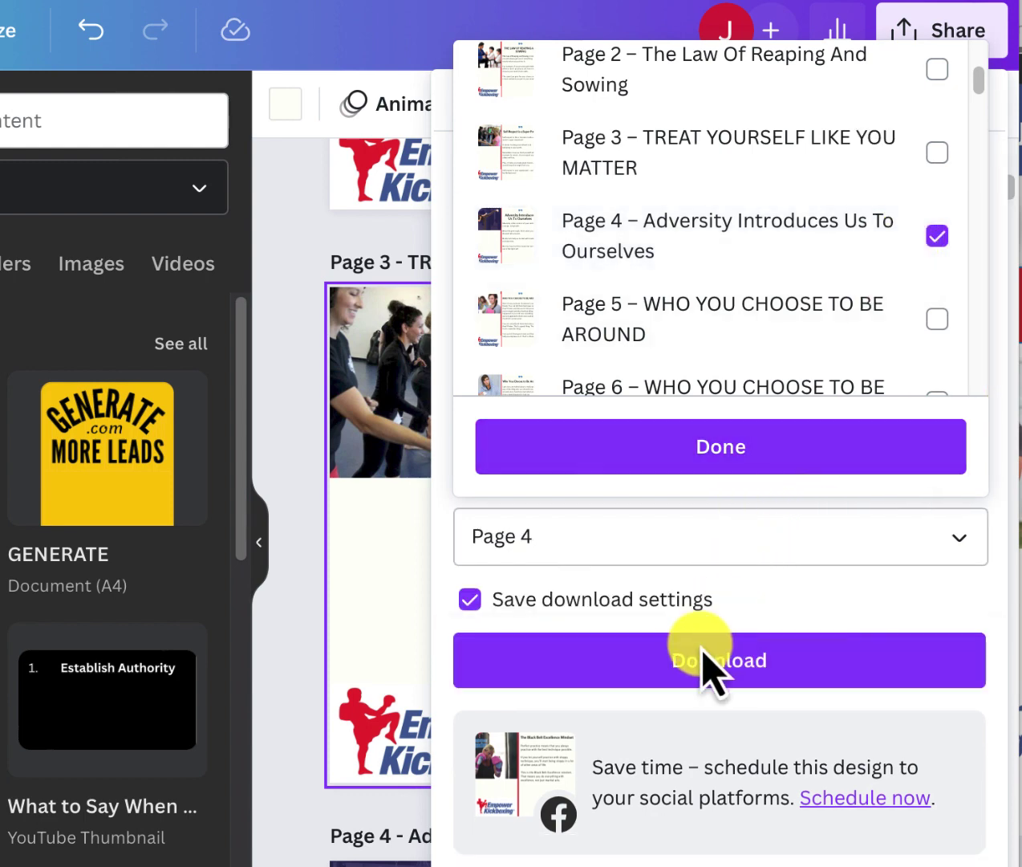
left_click(732, 682)
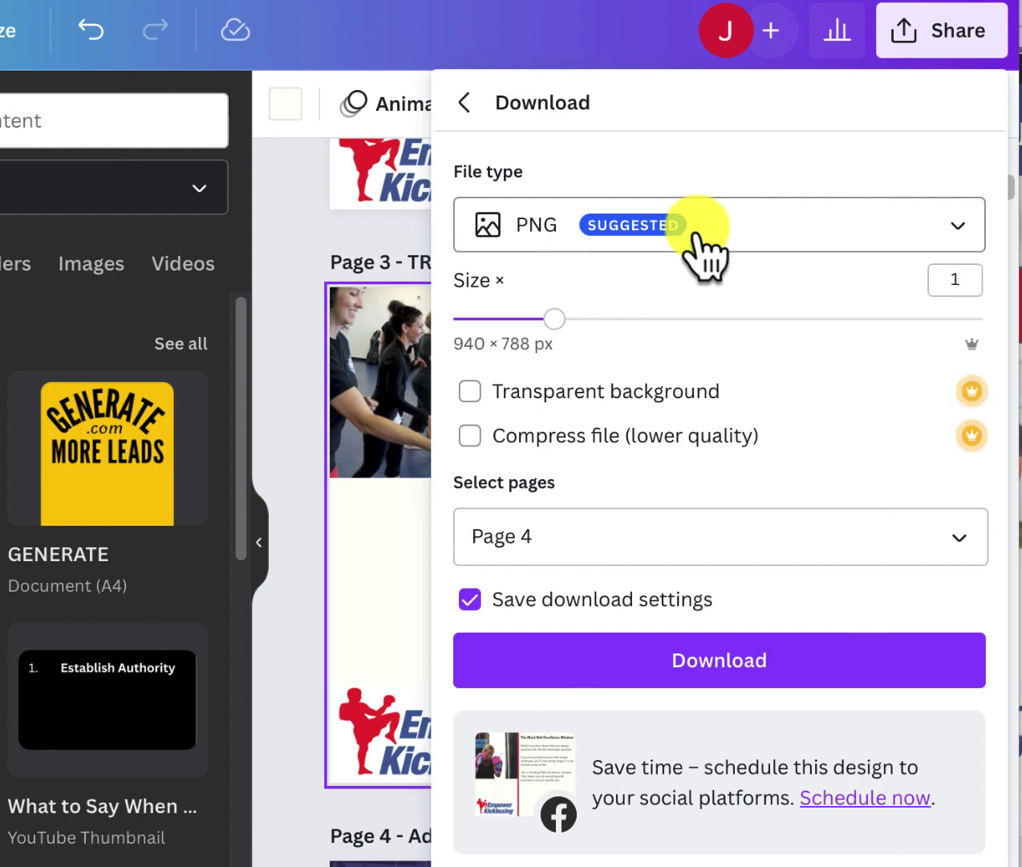
Download Page 4 as a PNG scaled to 1.25× (1,175 × 985 px)
left_click_drag(565, 319, 608, 321)
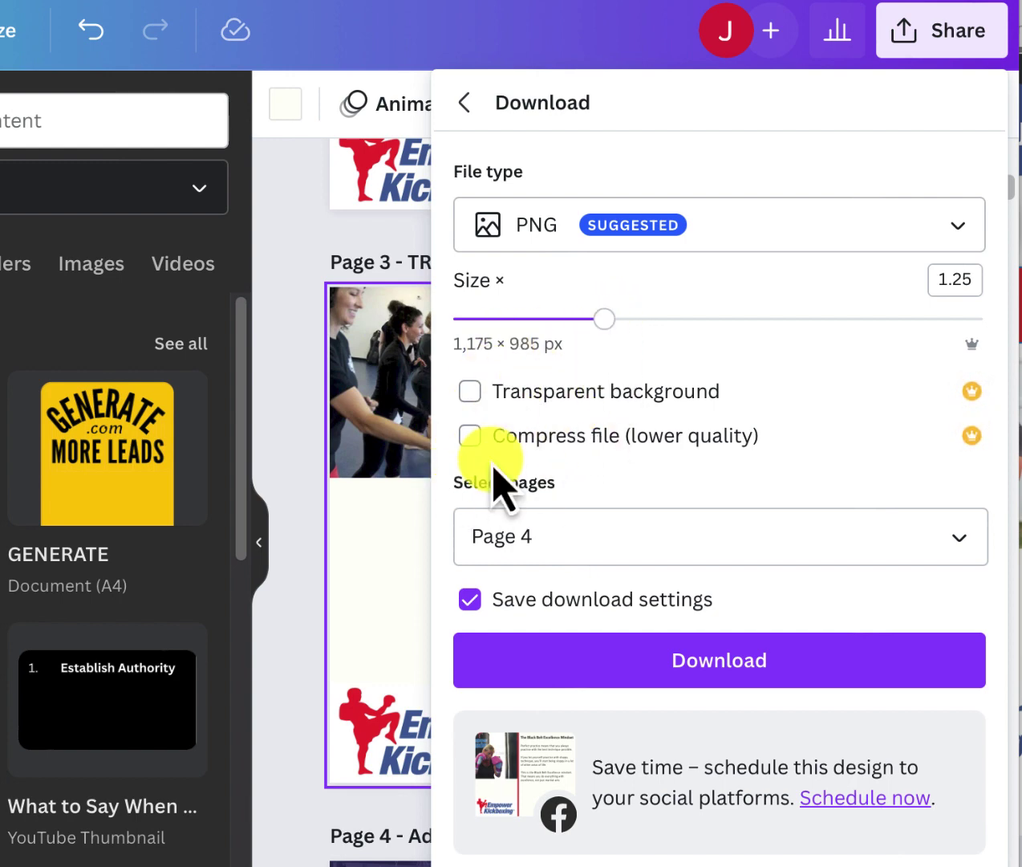
left_click(706, 674)
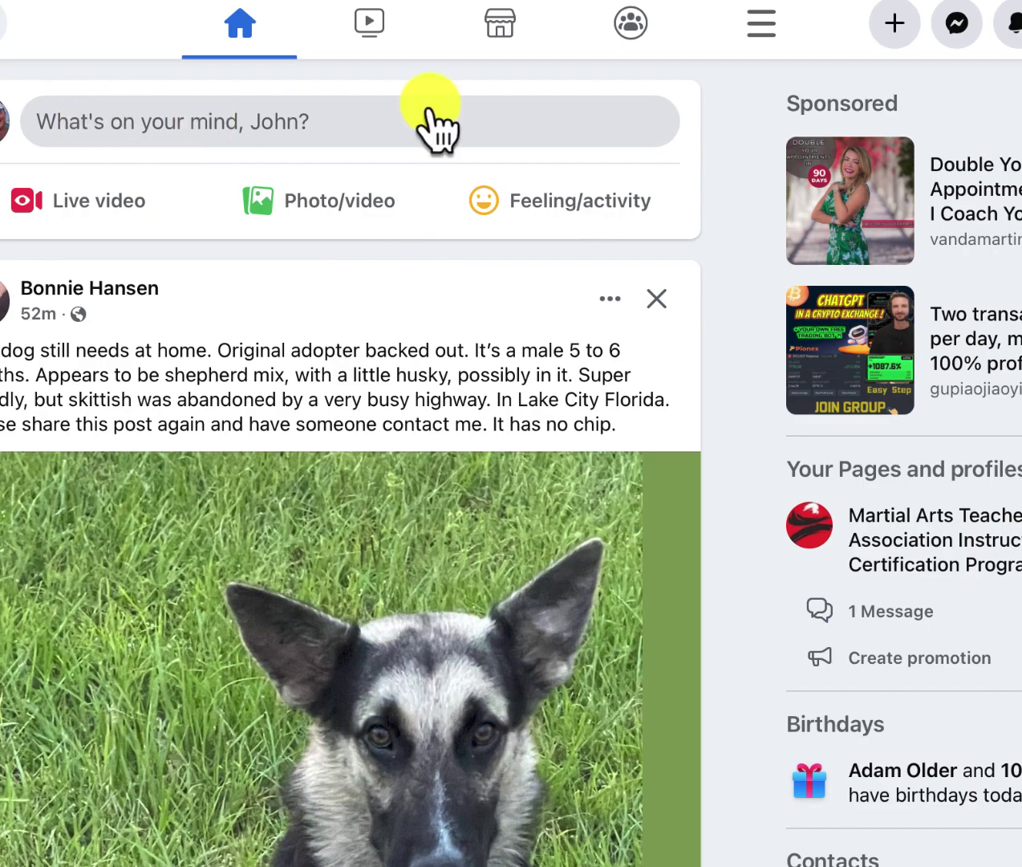
Attach the downloaded Adversity Introduces Us To Ourselves PNG to a new Facebook photo post
left_click(328, 210)
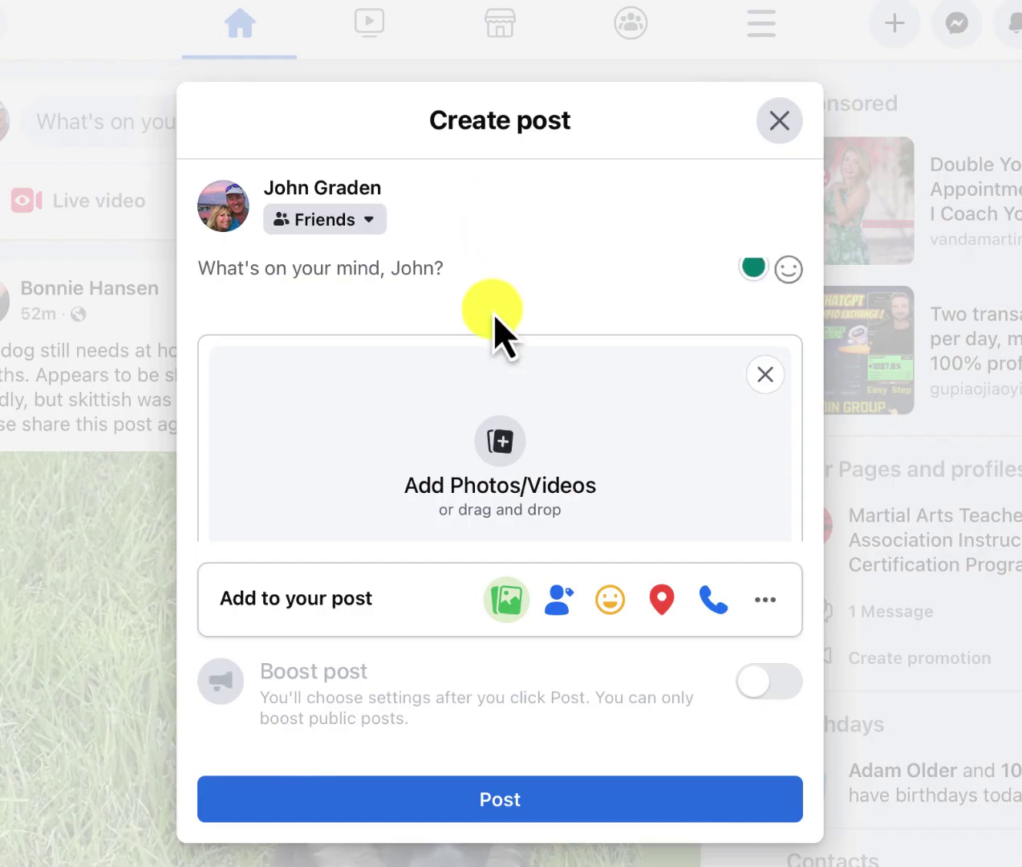
left_click(766, 4)
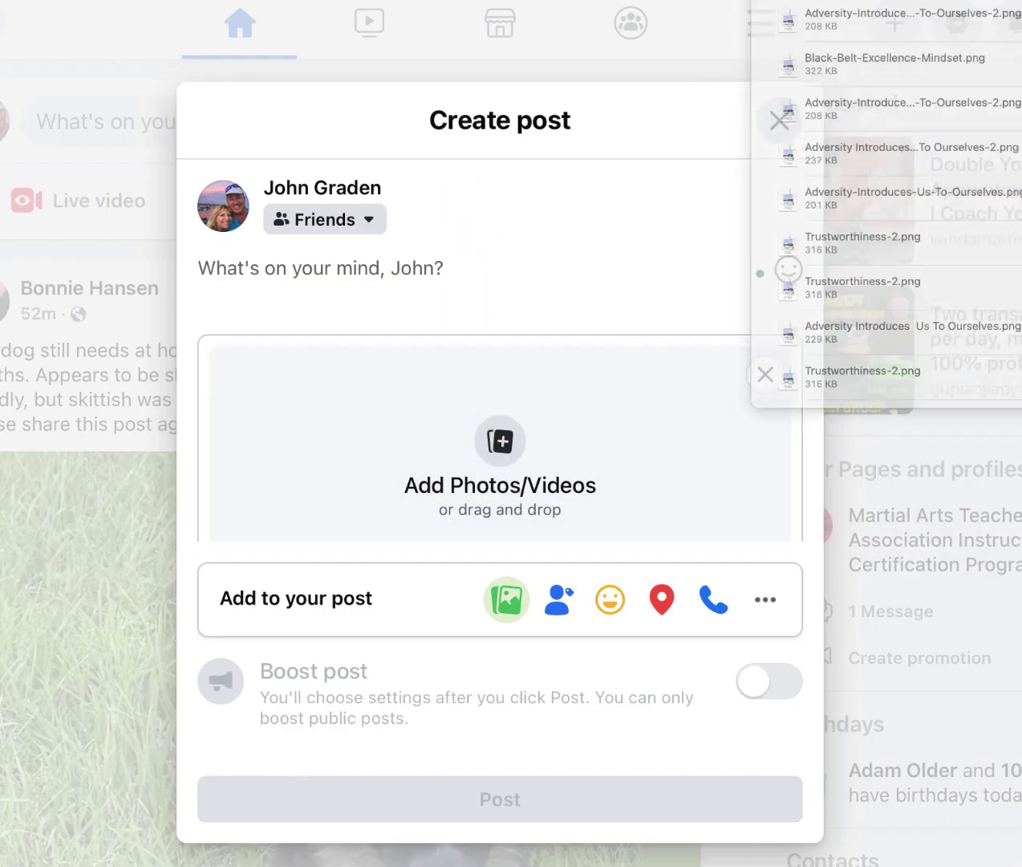
left_click_drag(762, 19, 389, 427)
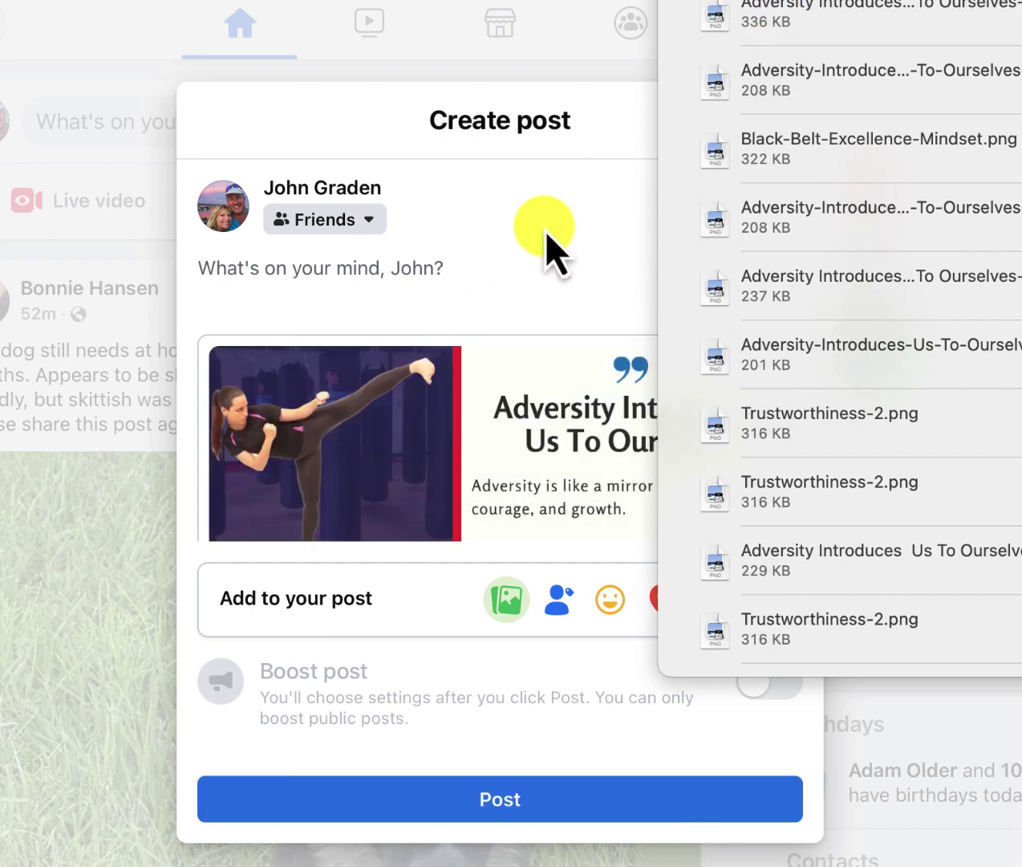
Write the caption about handling adversity in Empower Kickboxing class this week, with 'Check it out.' on its own line
left_click(331, 277)
type("Our")
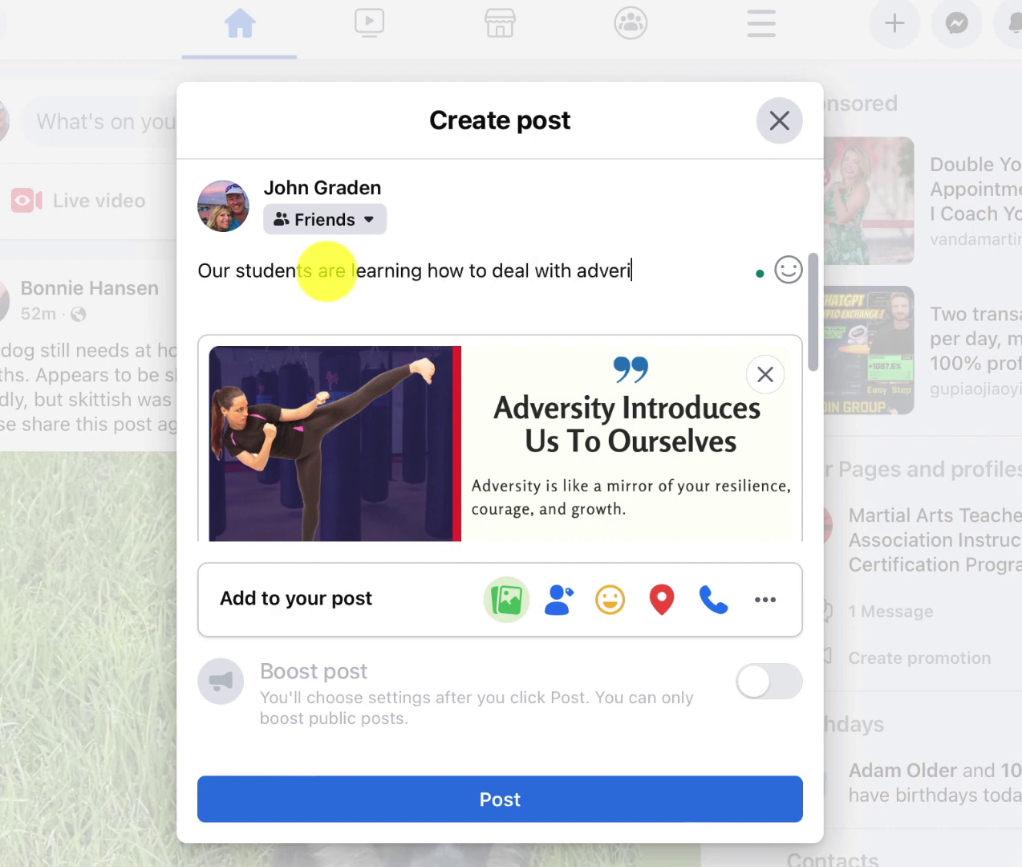
type("in our Empower Kickboxing. Check it out.")
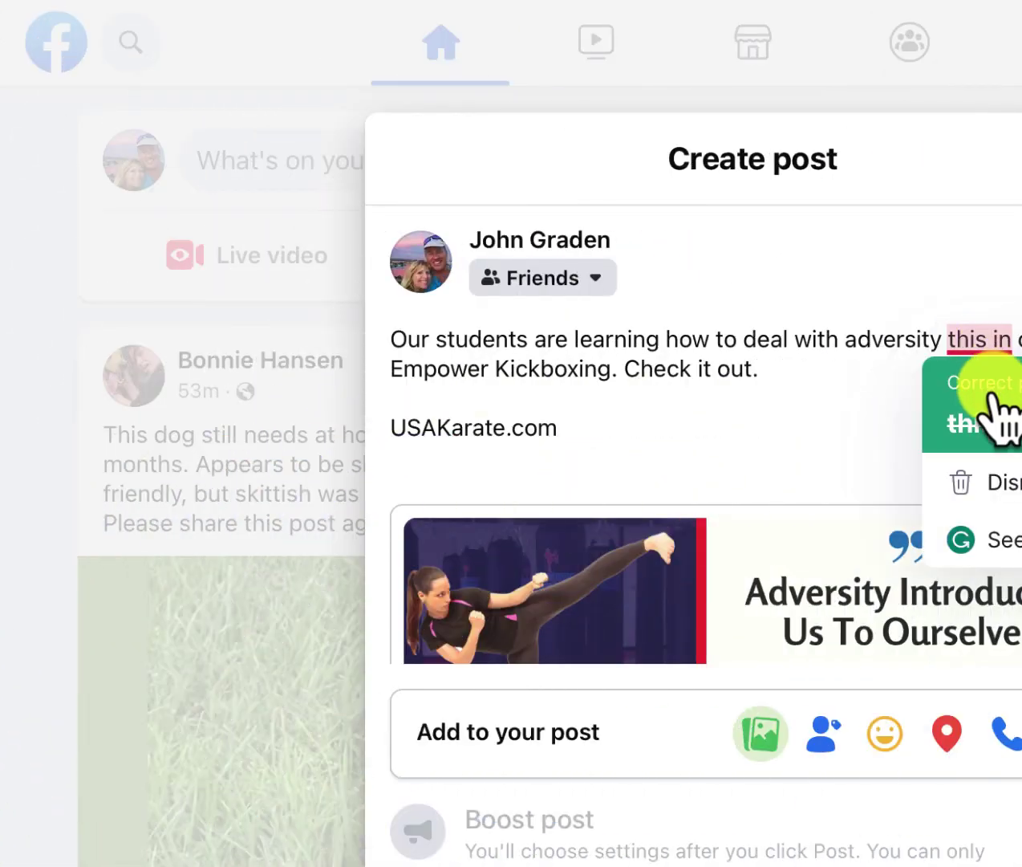
left_click(983, 395)
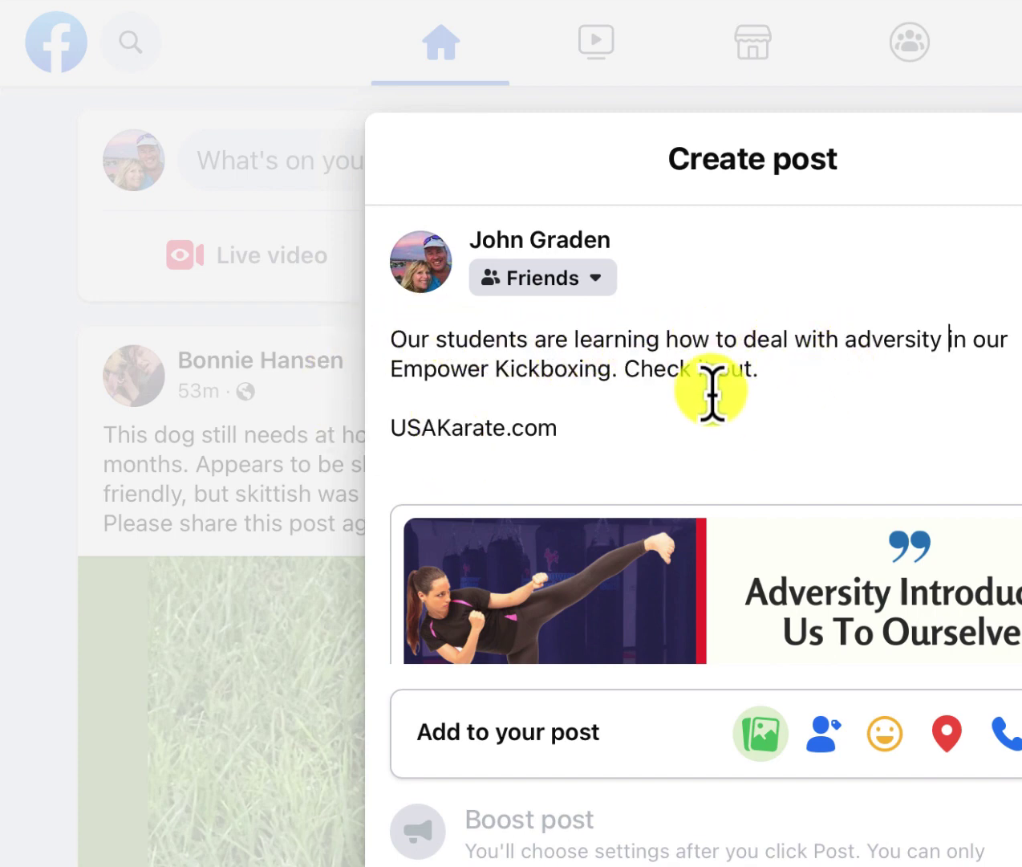
left_click(612, 369)
type("class")
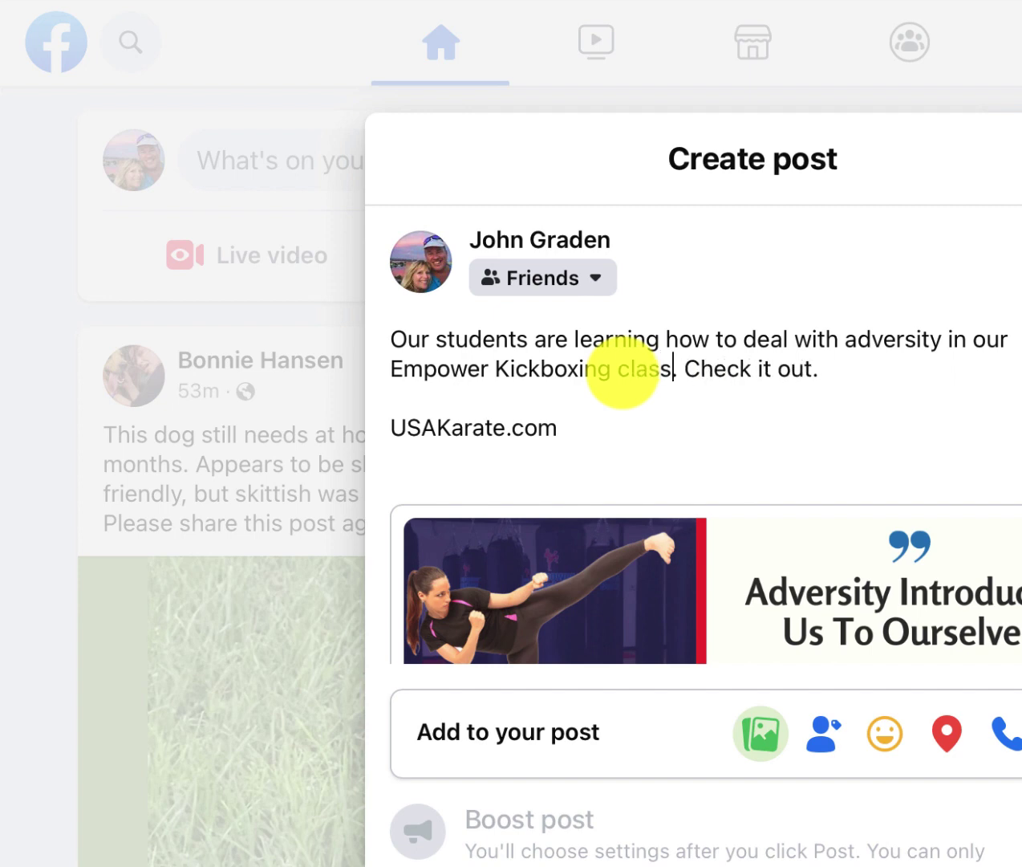
type(" this week")
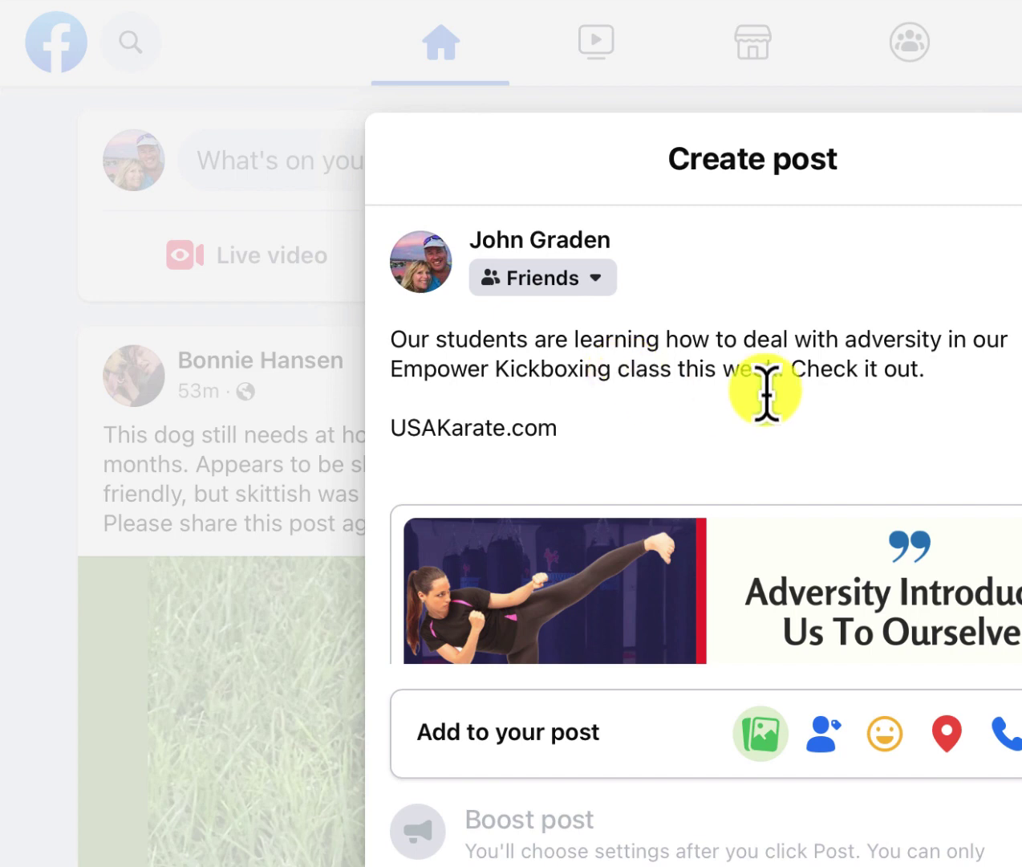
key("Return")
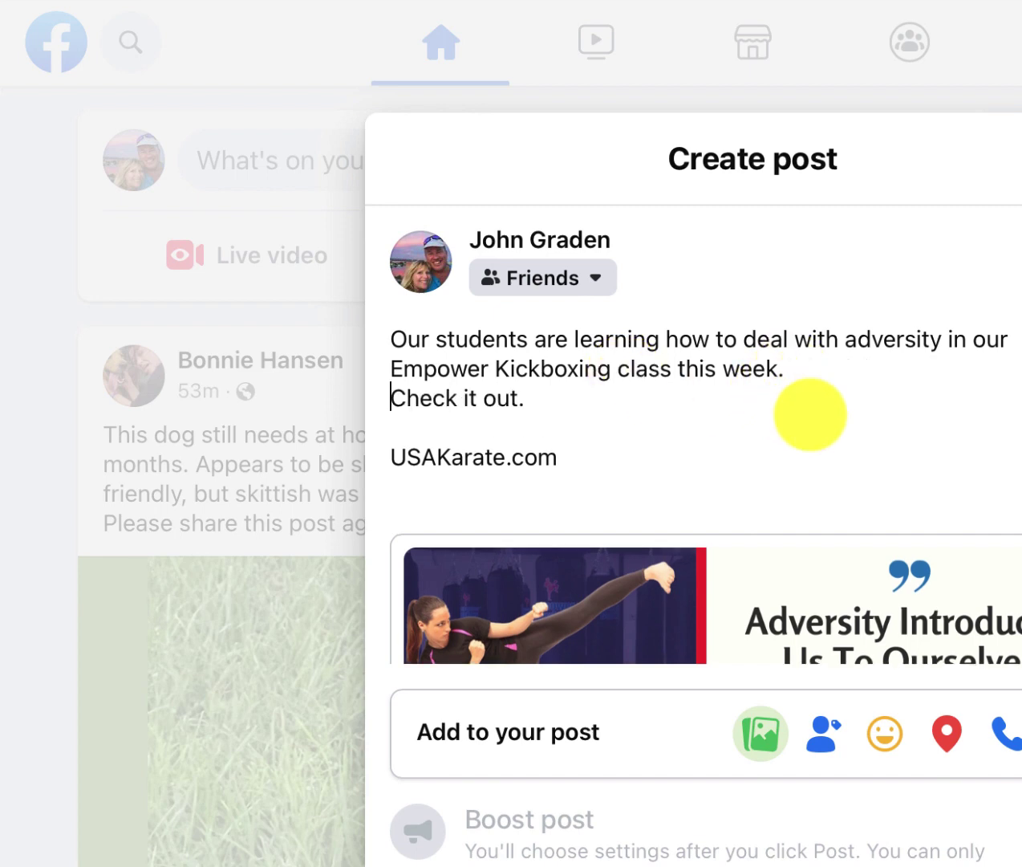
key("Return")
Scroll through the Create post composer to review the caption and attached Adversity graphic
scroll(795, 510, "down", 3)
scroll(791, 522, "down", 3)
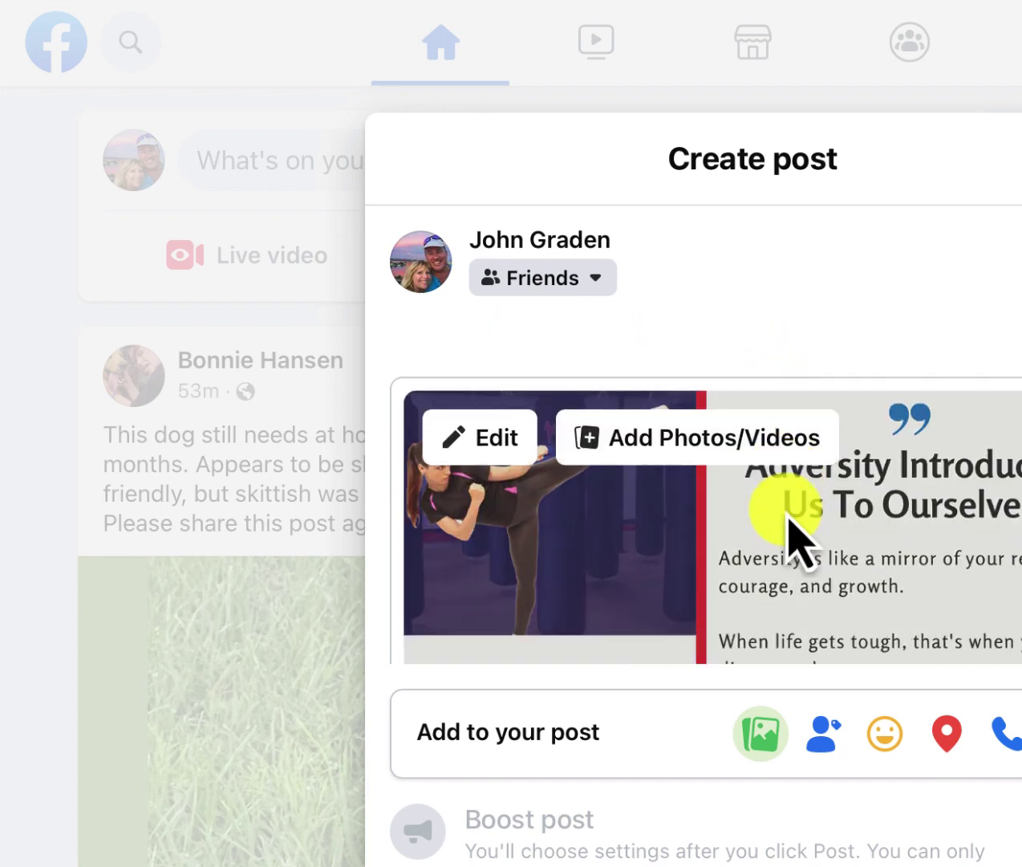
scroll(788, 530, "up", 2)
scroll(788, 521, "down", 1)
scroll(790, 538, "down", 4)
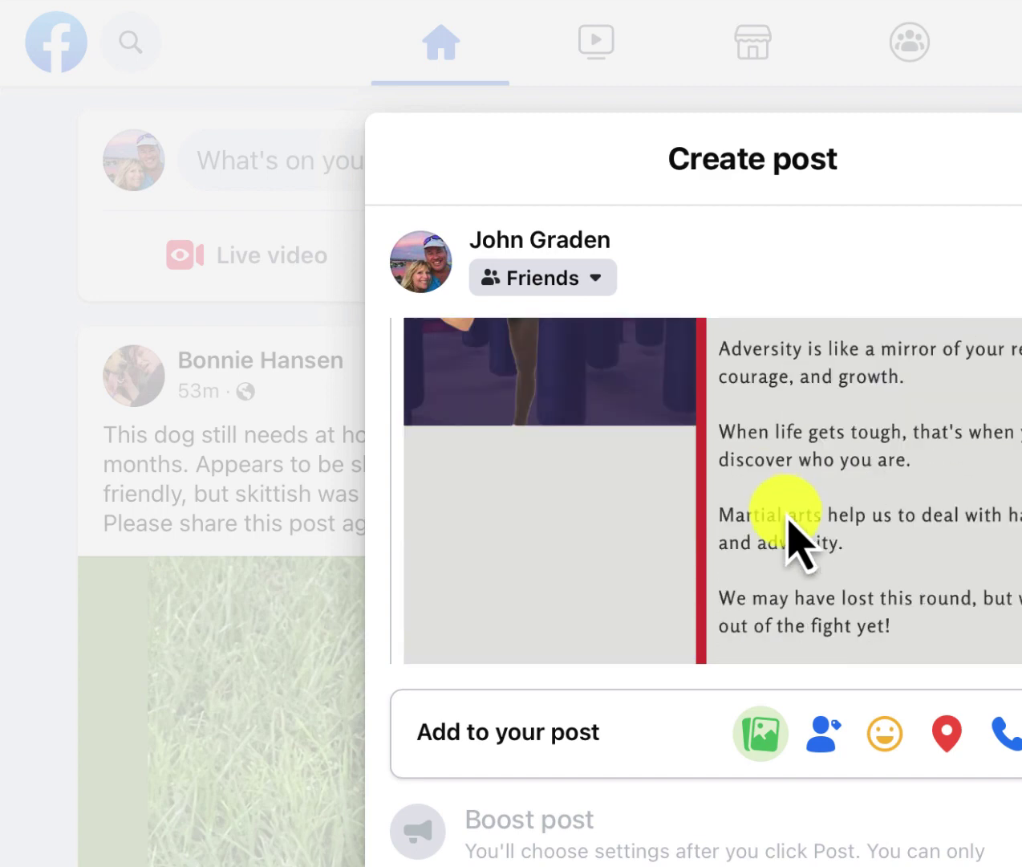
scroll(788, 542, "up", 1)
scroll(778, 528, "up", 1)
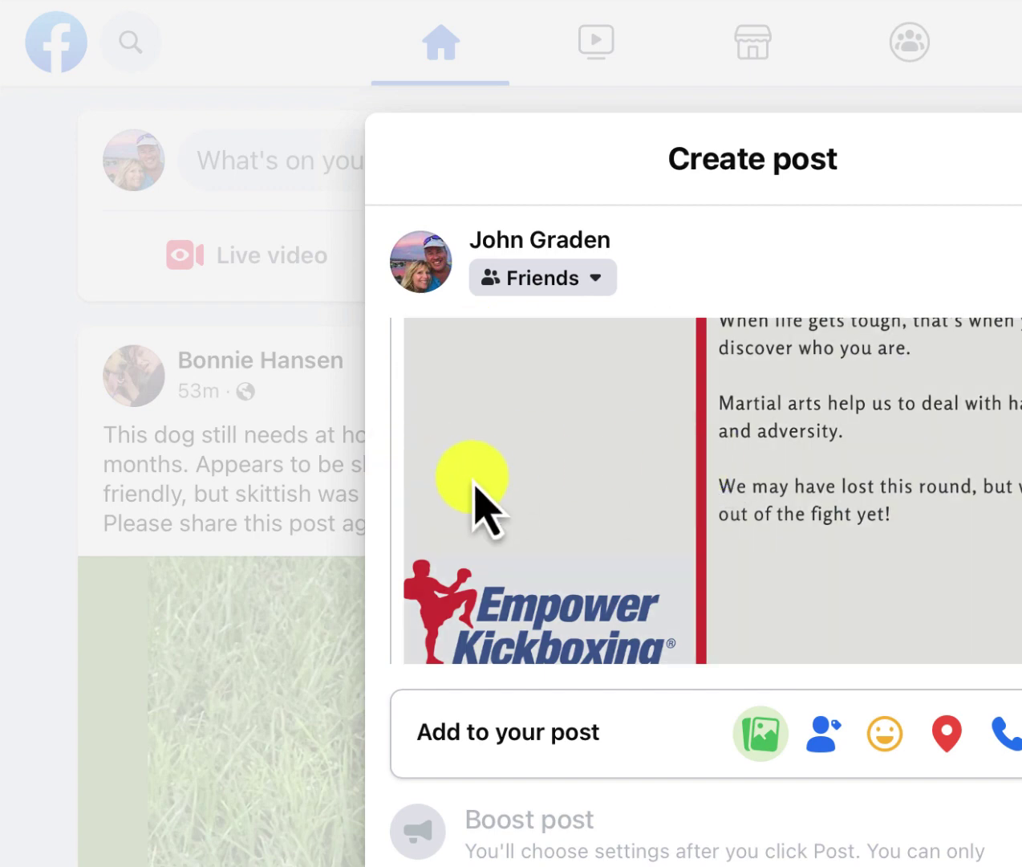
scroll(851, 576, "down", 1)
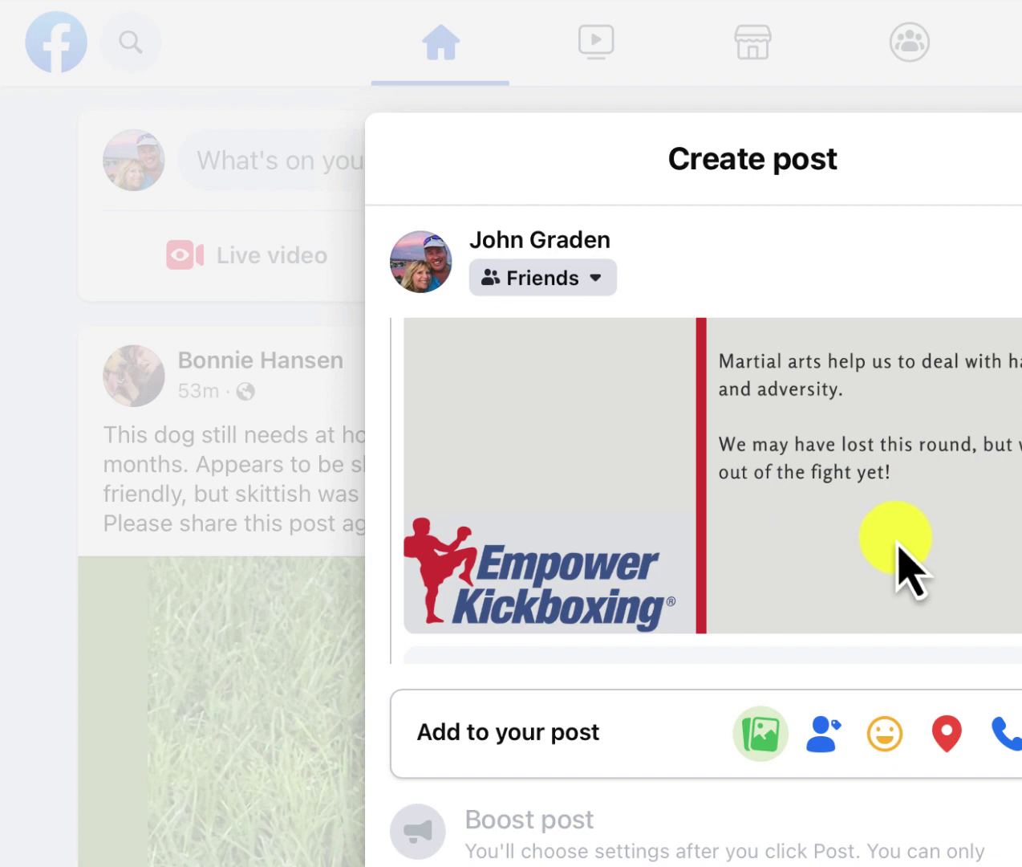
scroll(838, 501, "up", 5)
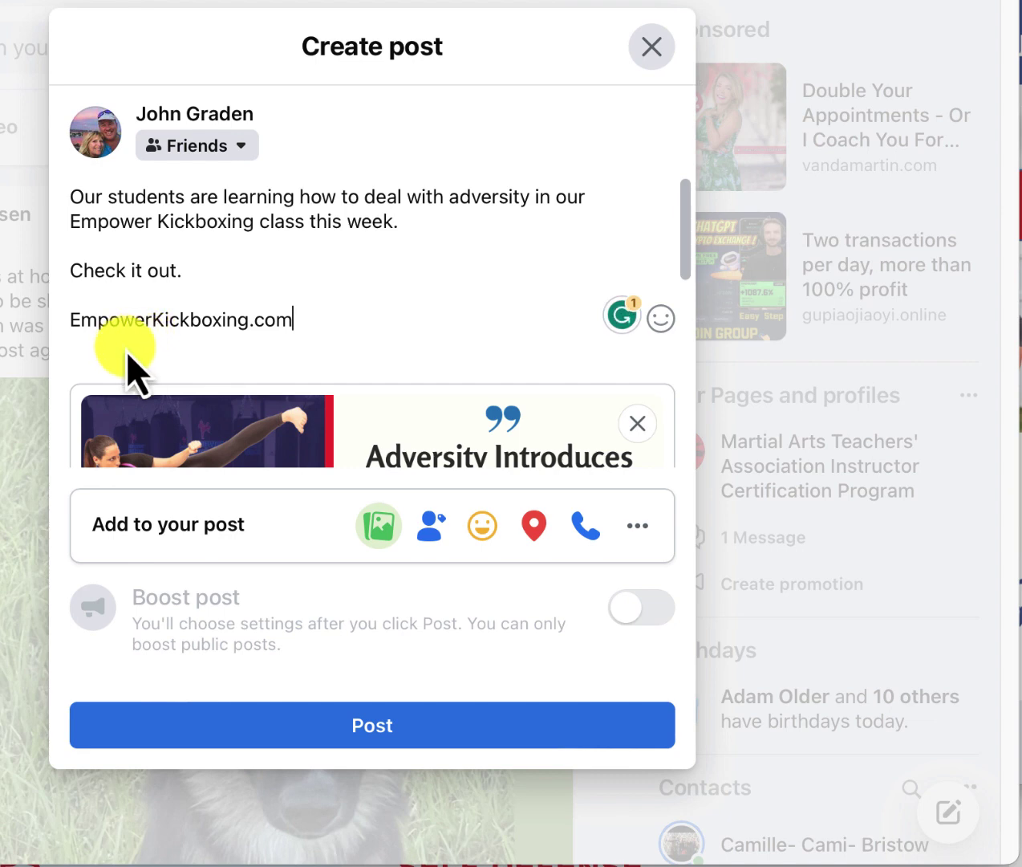
Publish the post and view it at the top of the feed
left_click(371, 722)
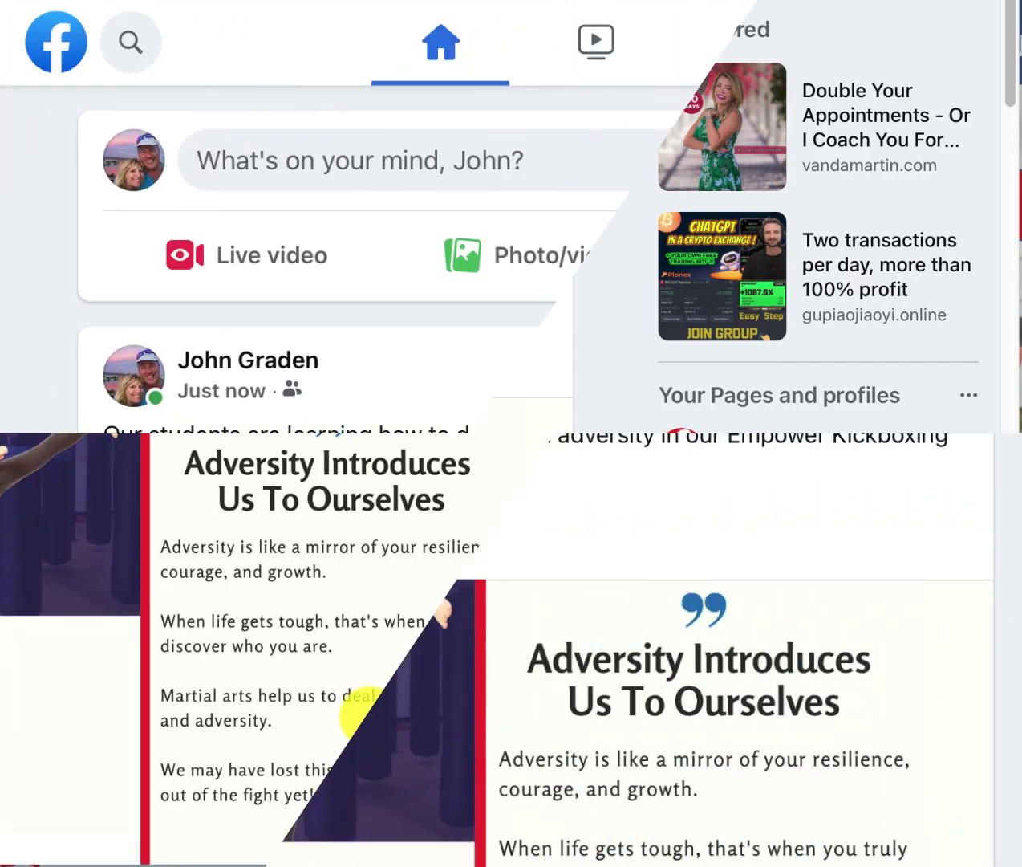
scroll(954, 776, "down", 3)
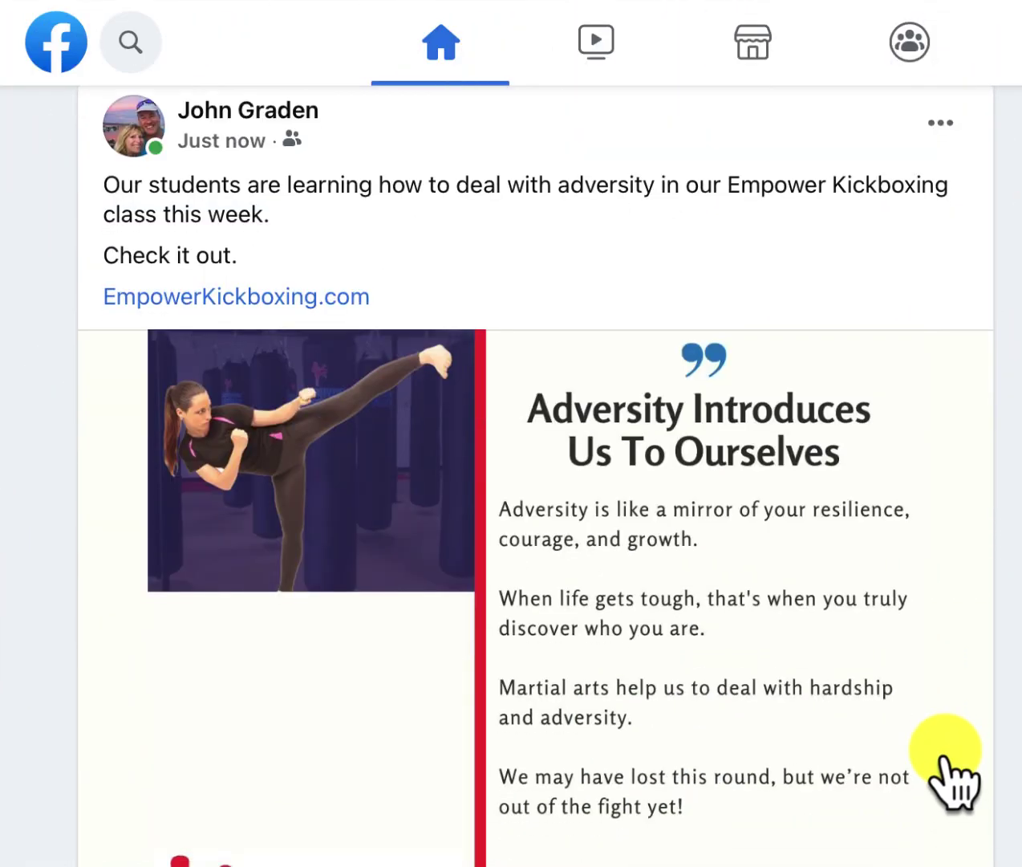
scroll(954, 782, "up", 1)
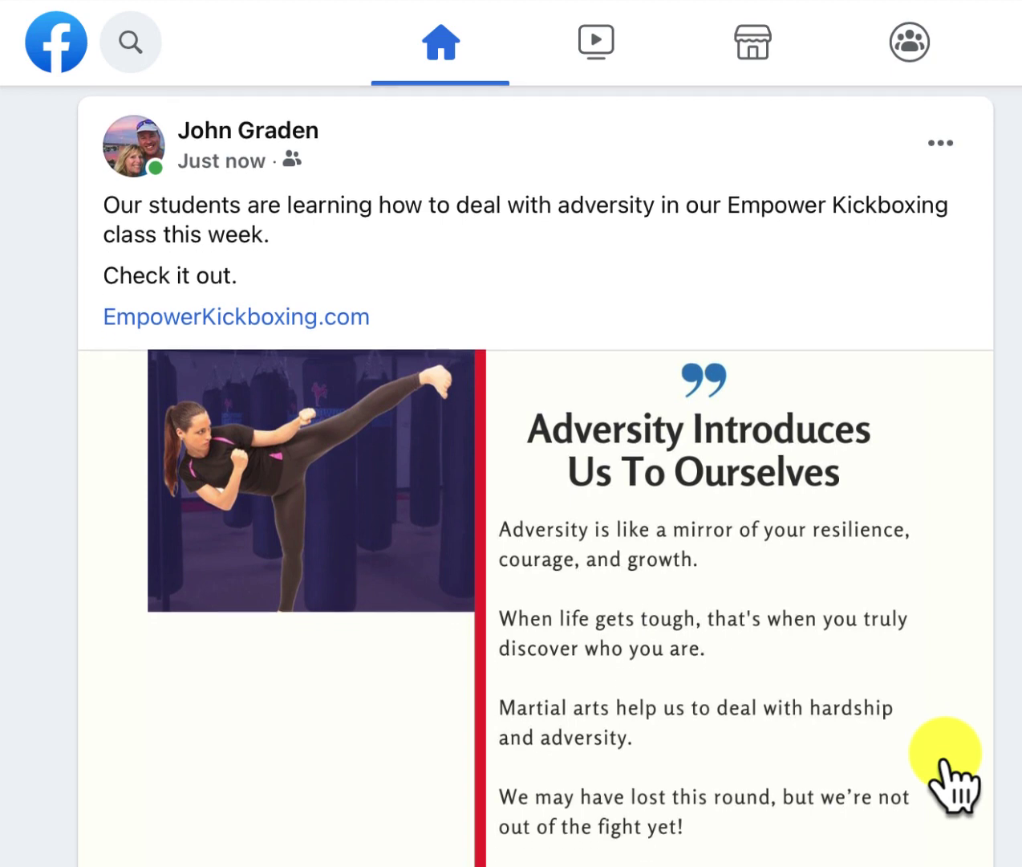